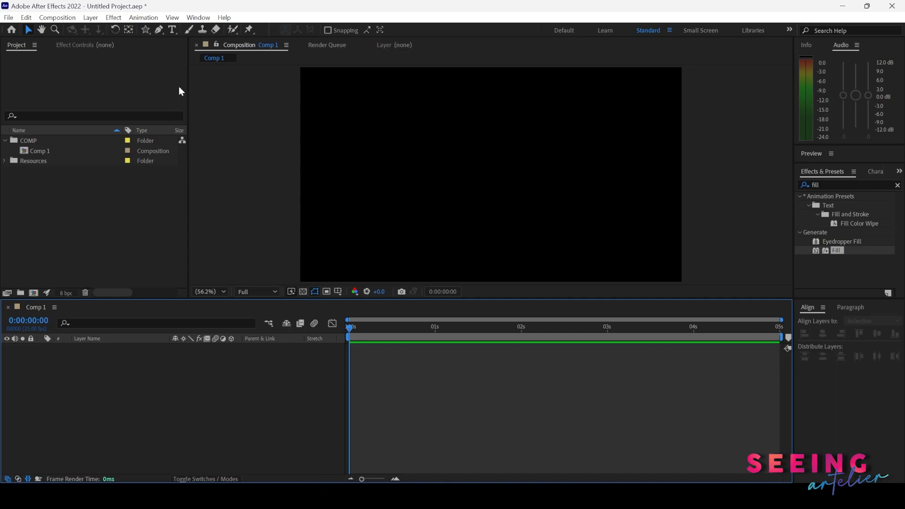
Draw a blue star on a new shape layer and center its anchor point in the layer content.
click(145, 30)
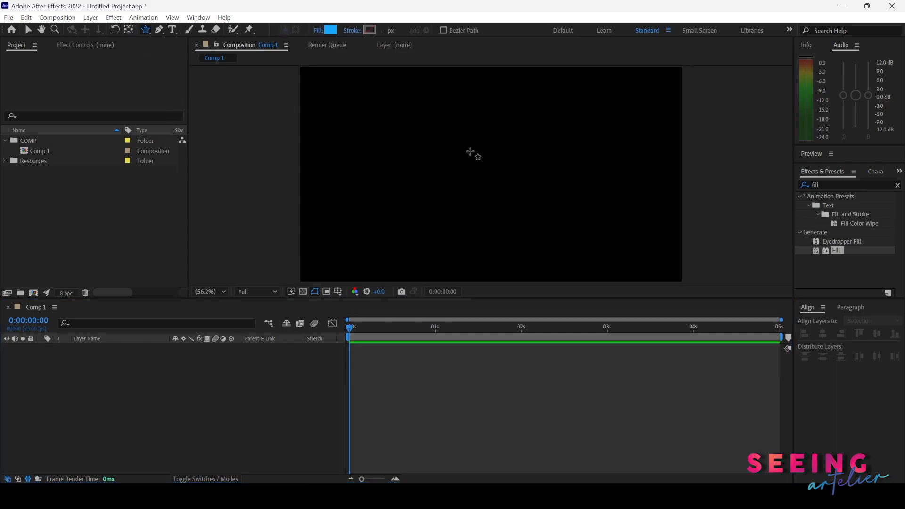
drag(469, 152, 492, 177)
right_click(115, 348)
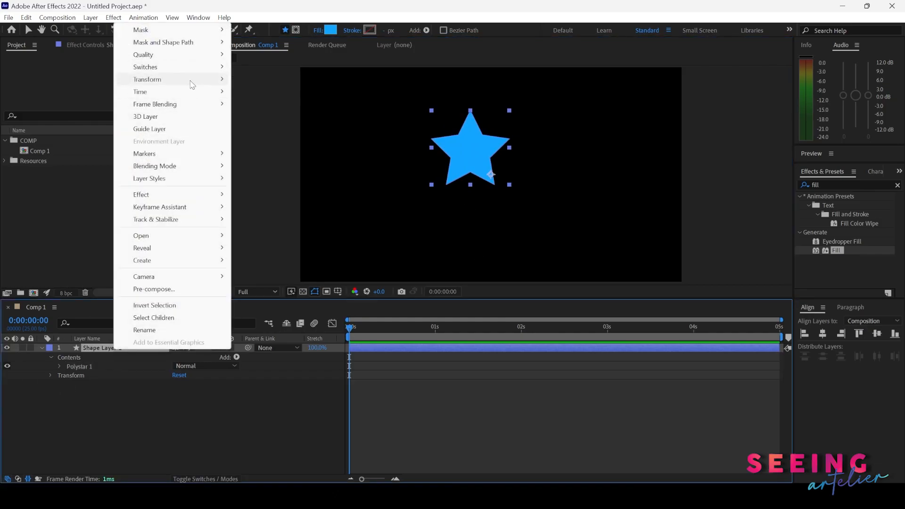
click(292, 210)
Center the star horizontally and vertically in the composition and hide its layer.
click(822, 334)
click(876, 333)
click(42, 348)
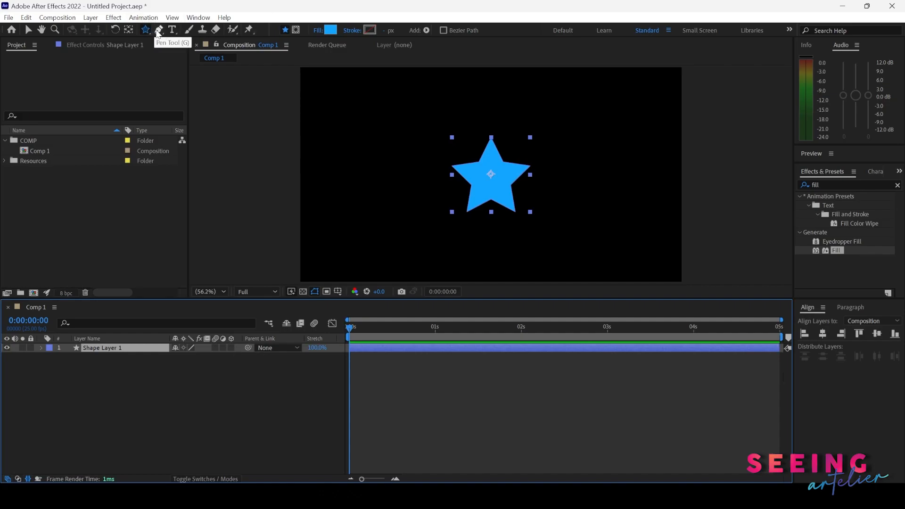
click(7, 347)
click(117, 381)
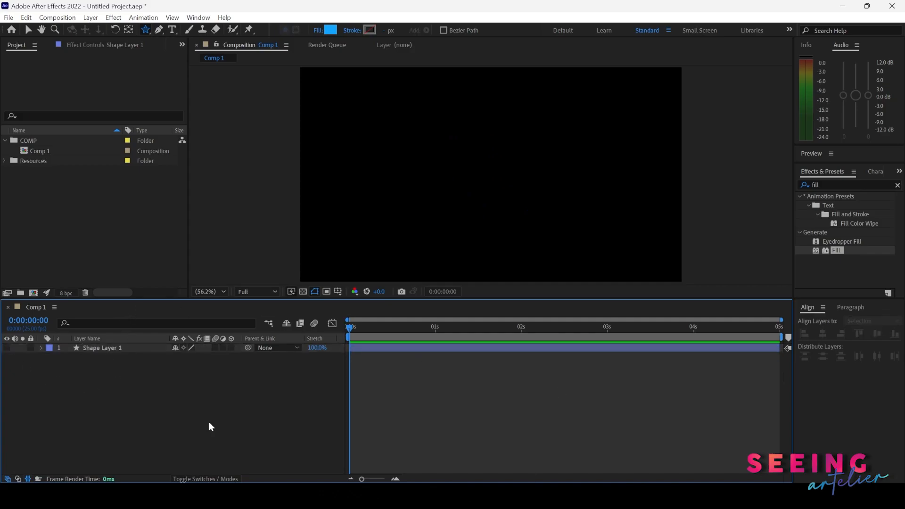
Create a yellow solid layer named Yellow Solid 1, 800 px wide and 800 px high.
click(91, 18)
mouse_move(112, 31)
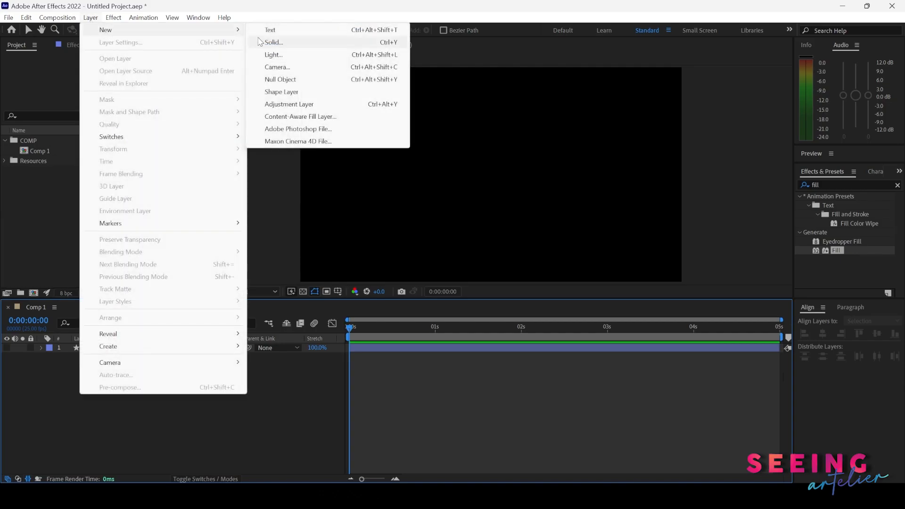
click(272, 42)
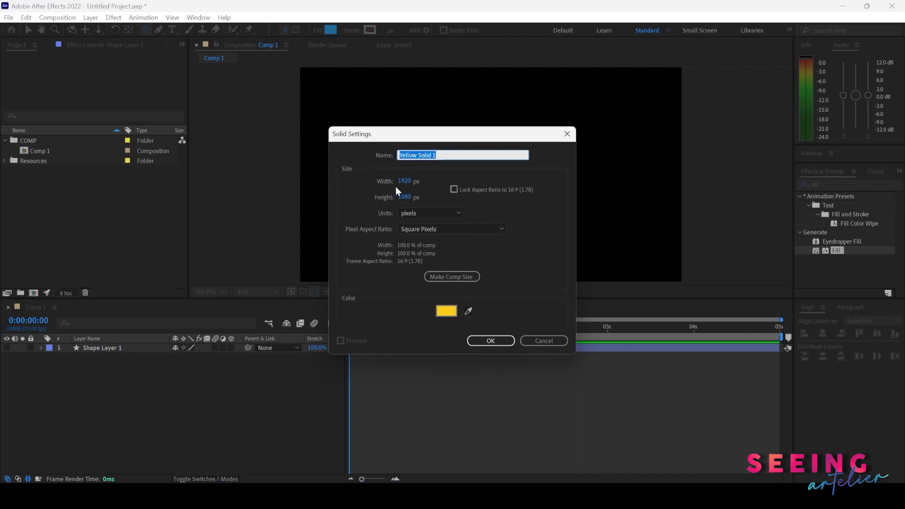
click(408, 182)
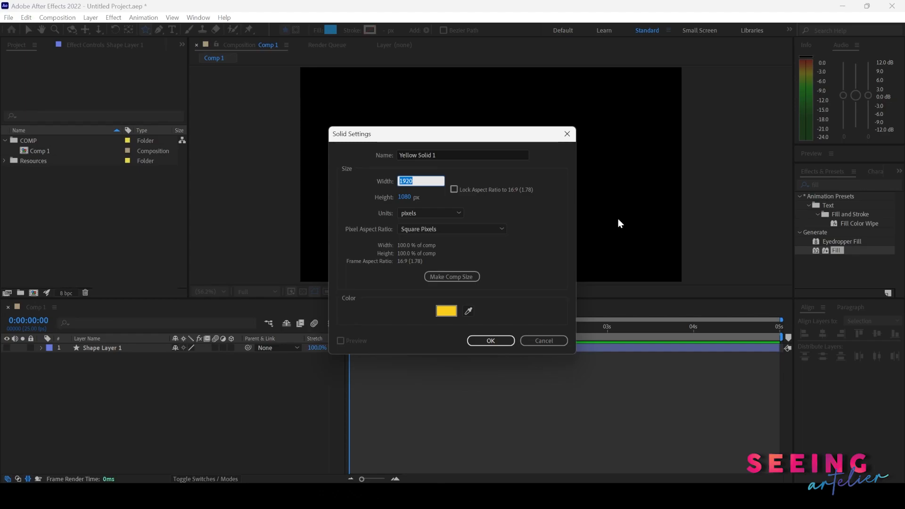
text(800)
click(403, 198)
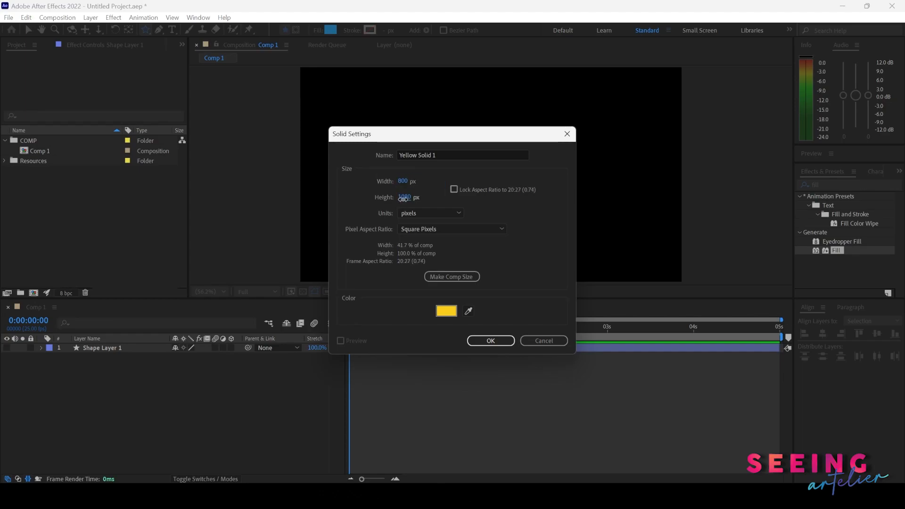
text(800)
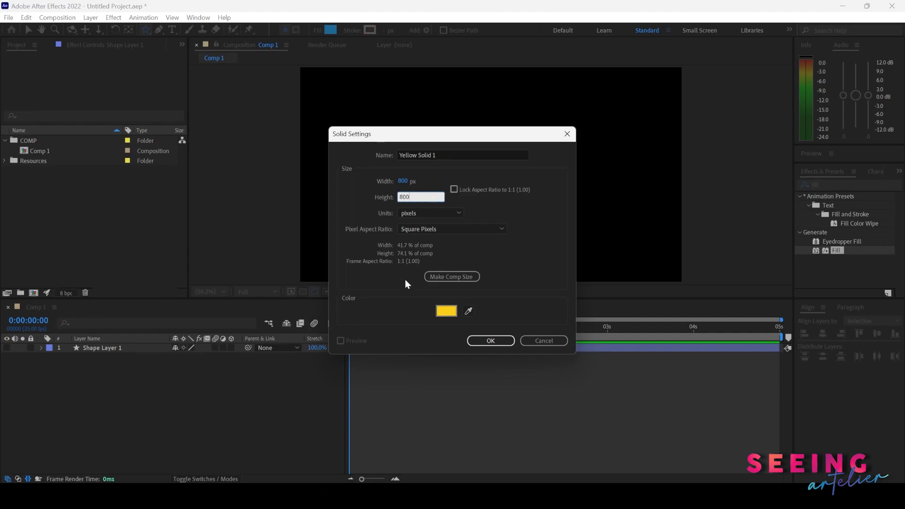
click(406, 301)
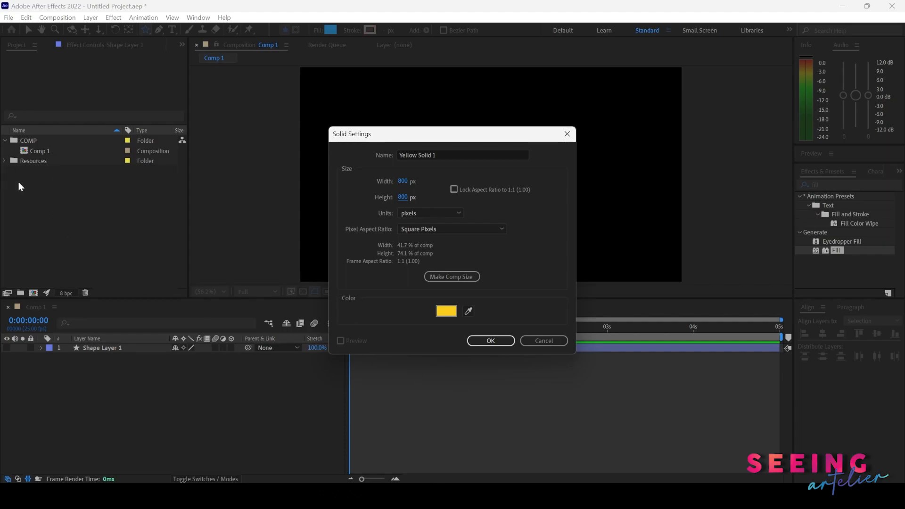
click(490, 341)
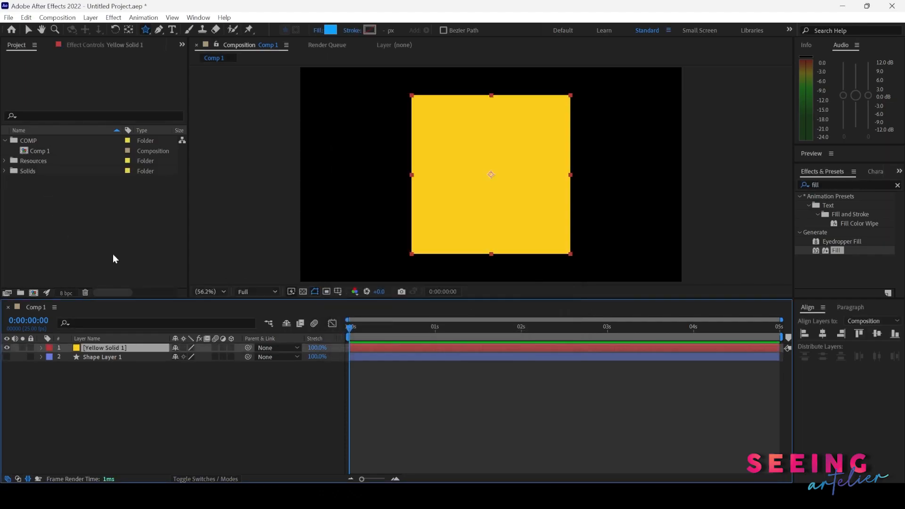
Expand the Solids folder and add two more instances of Yellow Solid 1 below Shape Layer 1.
click(4, 171)
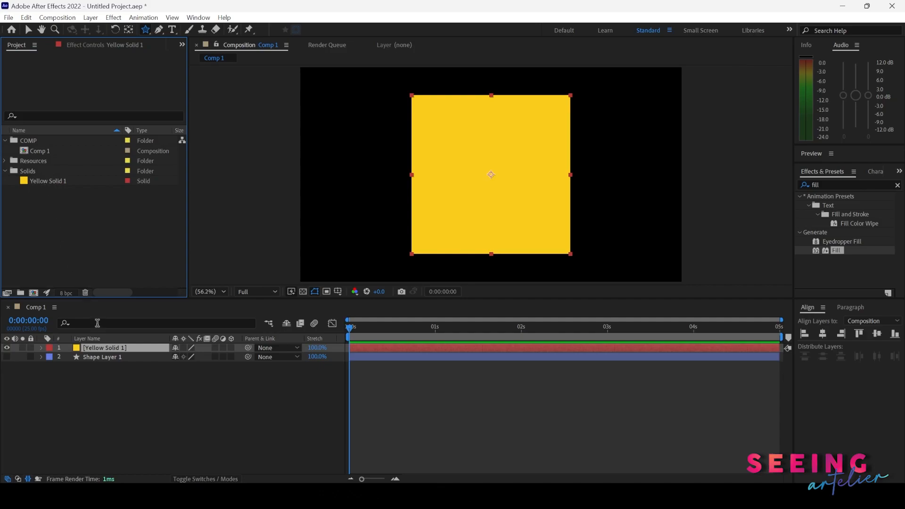
click(101, 357)
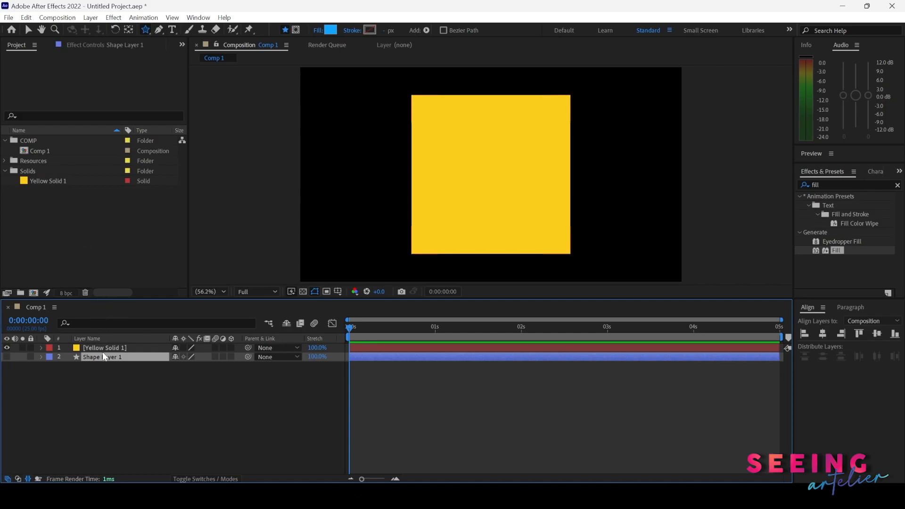
click(49, 181)
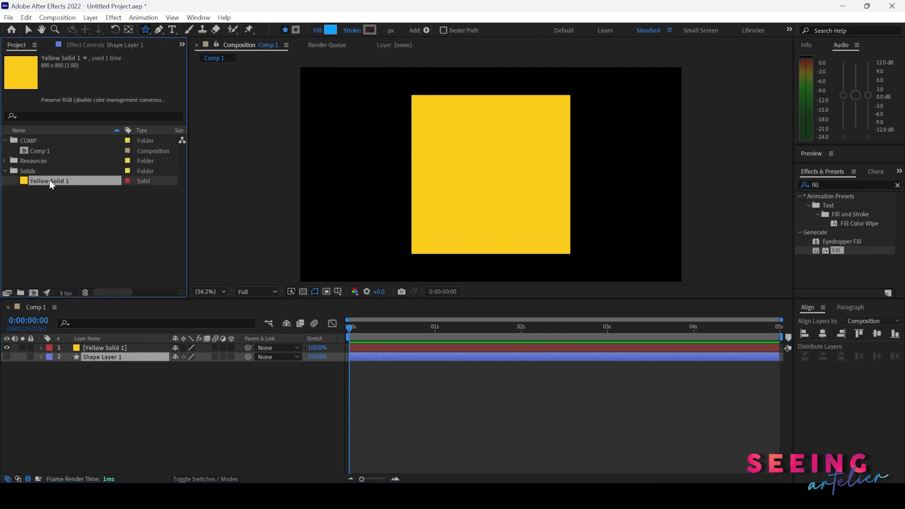
drag(50, 181, 97, 391)
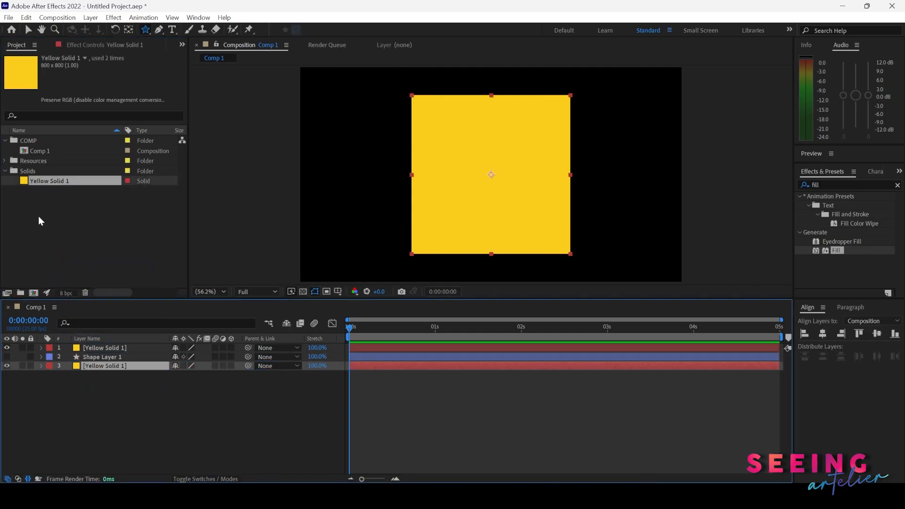
drag(53, 179, 119, 441)
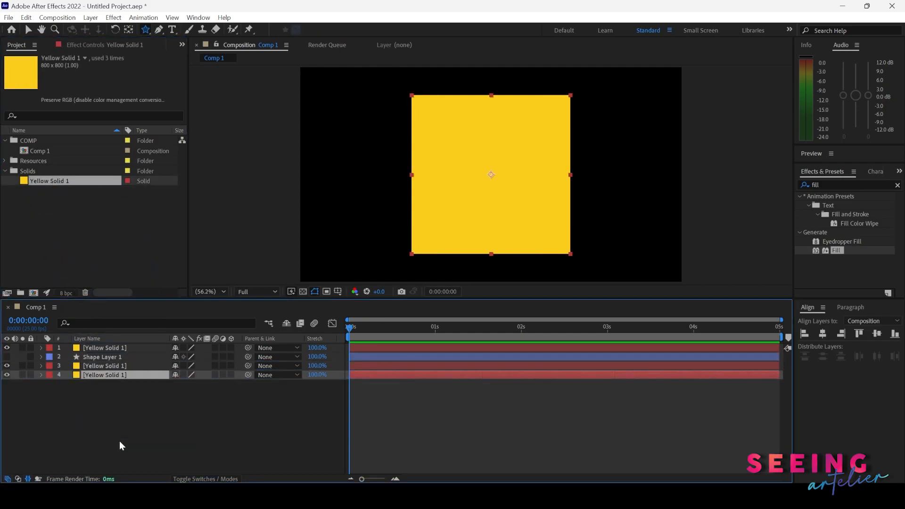
Delete the two extra Yellow Solid 1 layers below Shape Layer 1.
click(109, 365)
shift+click(110, 374)
key(Delete)
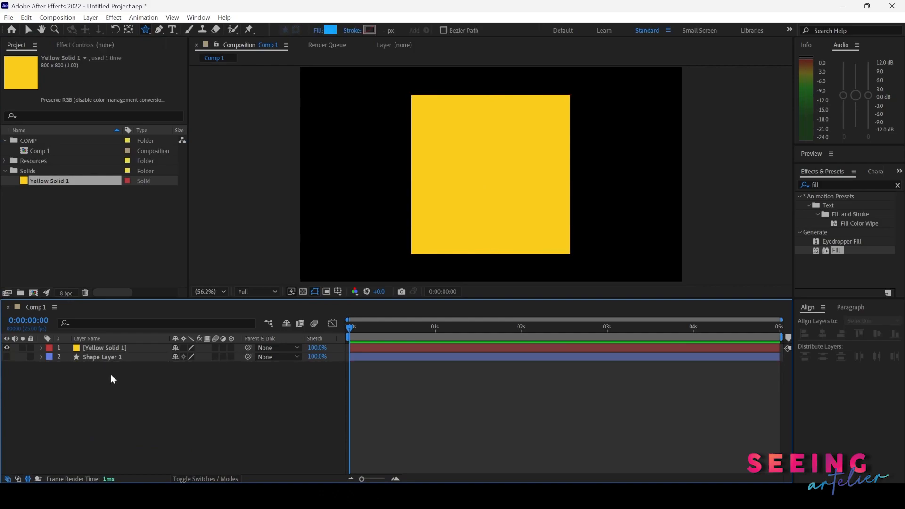
Move the yellow solid into the left part of the composition, to a position of about 487, 542.
click(117, 348)
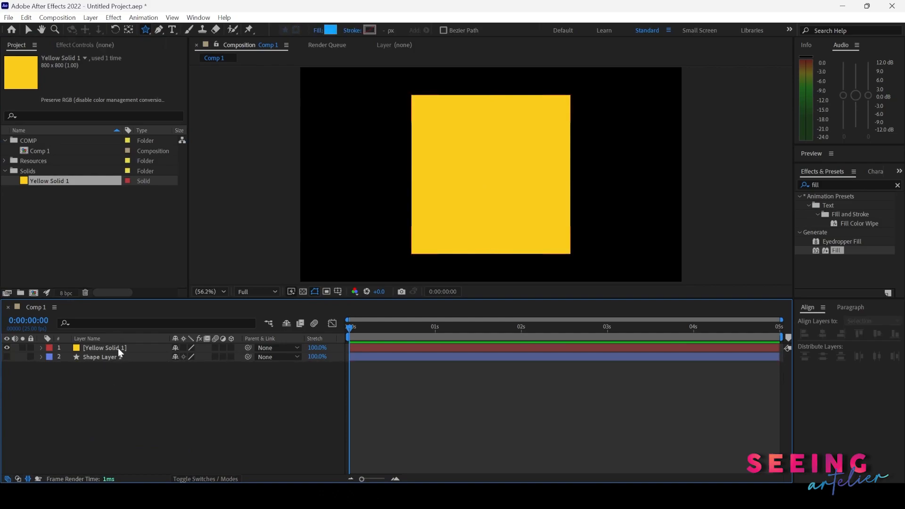
click(29, 29)
drag(487, 167, 307, 198)
Show the star layer again and move the star beside the yellow solid, to a position of about 1360, 494.
click(6, 357)
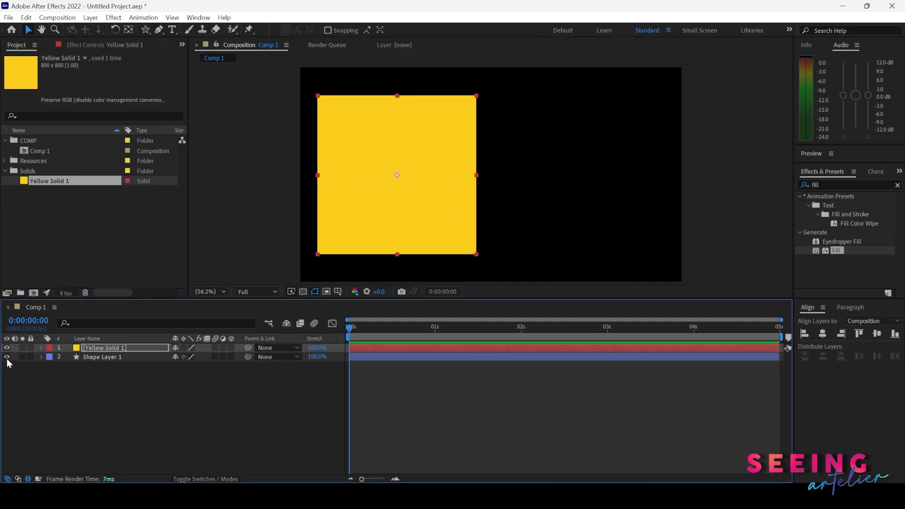
click(99, 357)
drag(492, 186, 572, 177)
Compare the Transform and Contents properties of the Yellow Solid 1 and Shape Layer 1 layers.
click(41, 357)
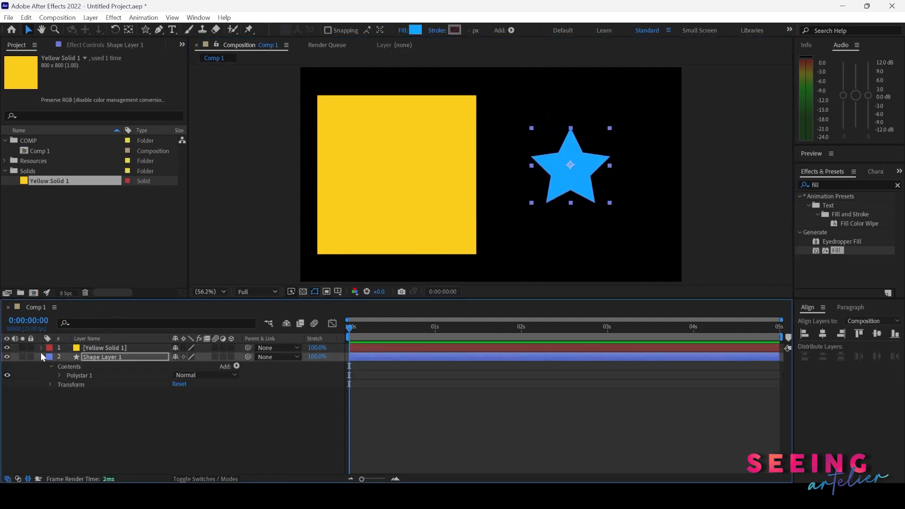
click(41, 348)
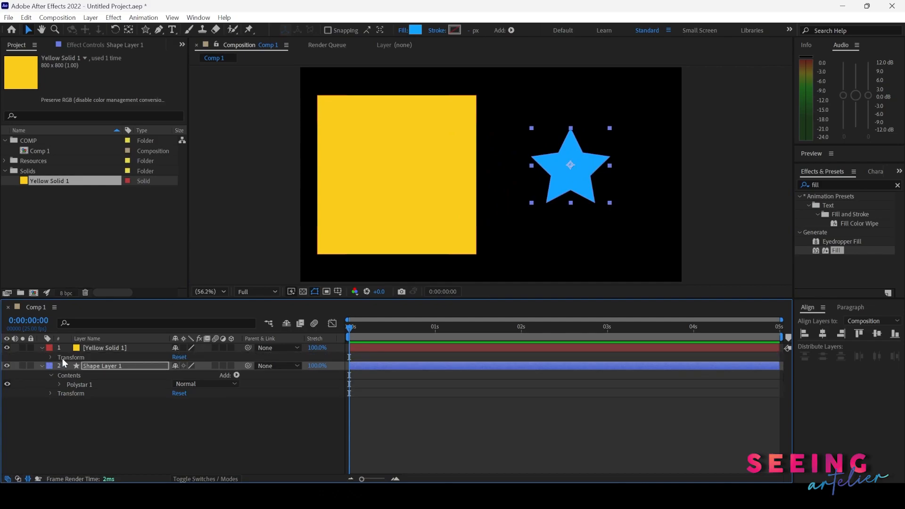
click(90, 348)
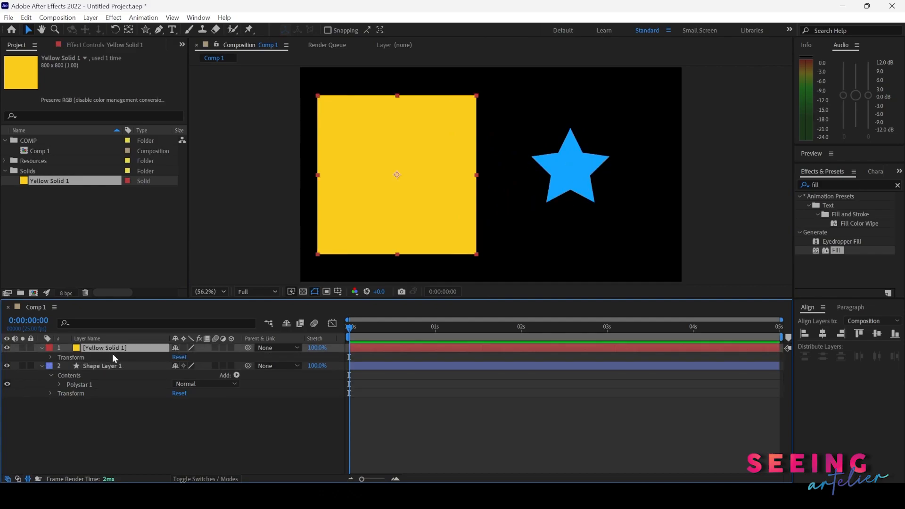
click(52, 357)
click(71, 411)
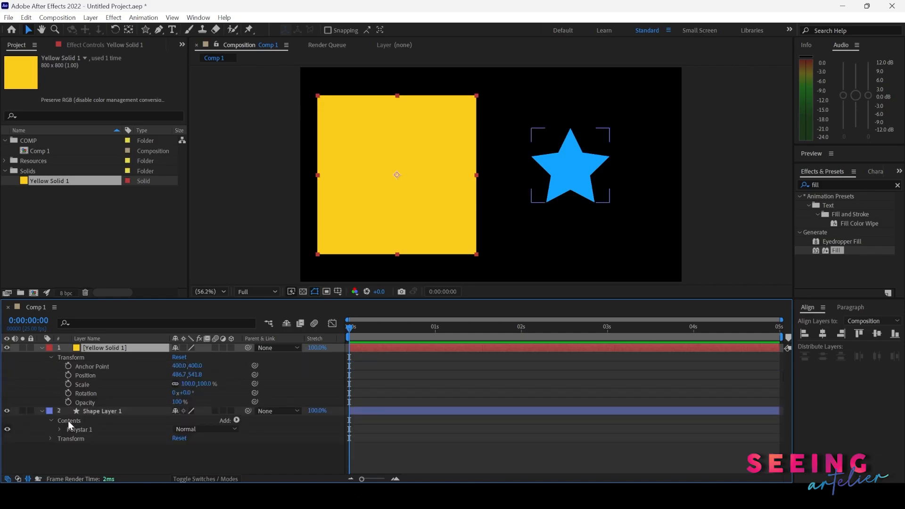
click(49, 438)
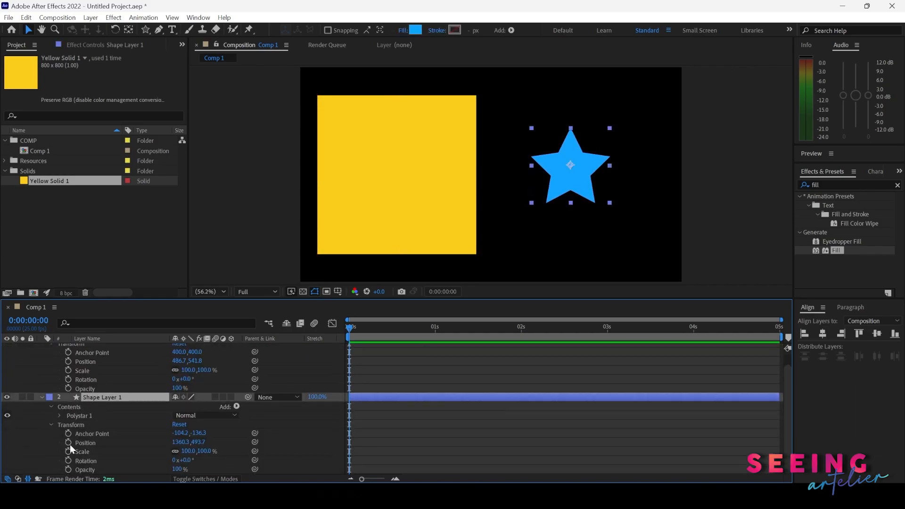
click(53, 426)
click(52, 421)
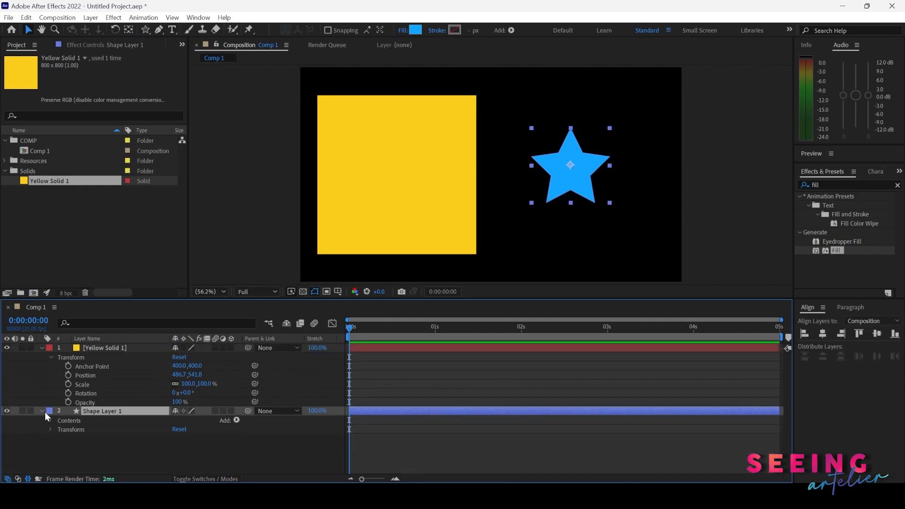
click(42, 410)
Draw a star-shaped mask on the upper-left part of the yellow solid and turn on the transparency grid.
click(103, 349)
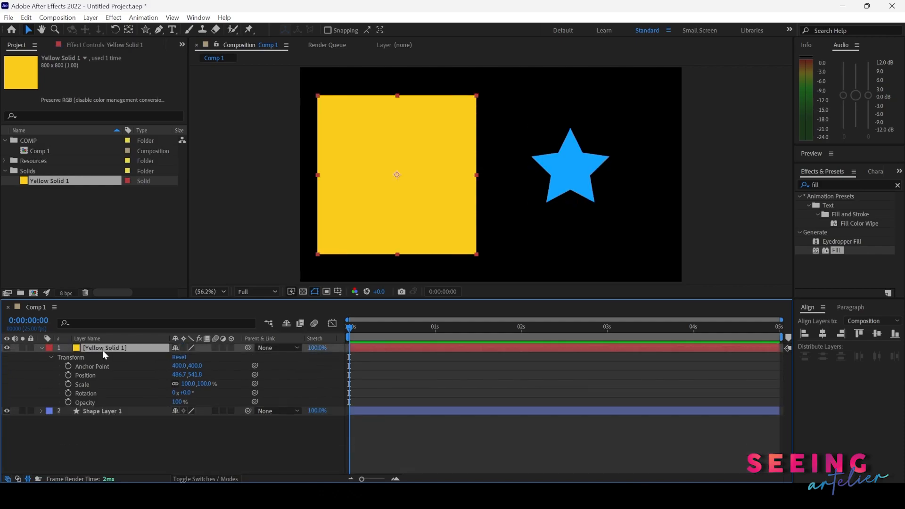
click(146, 30)
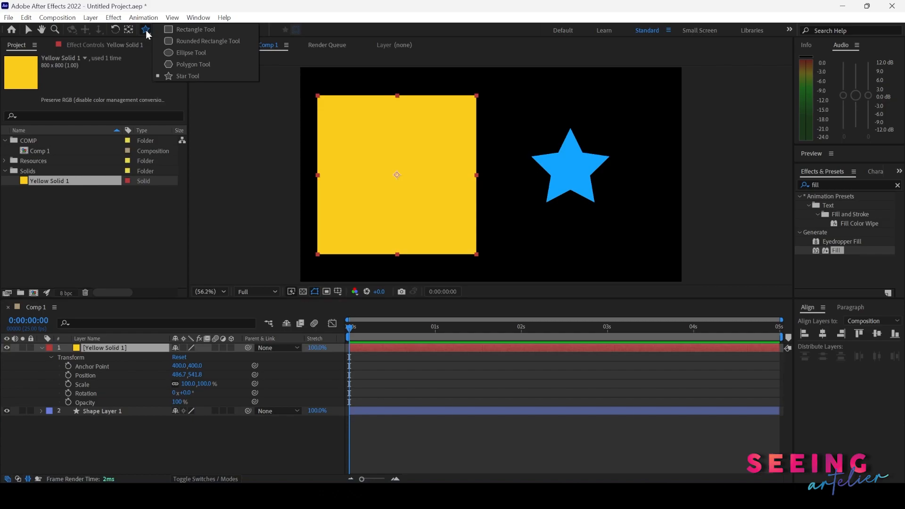
click(185, 76)
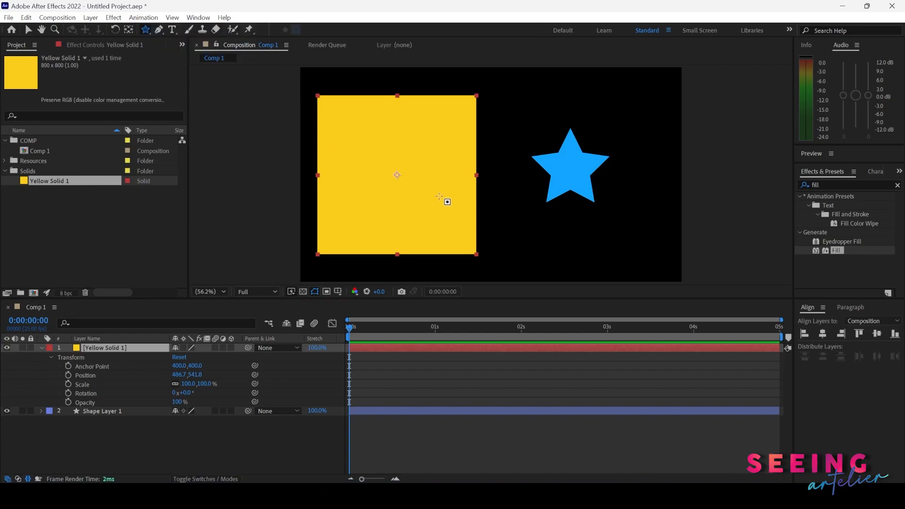
drag(366, 148, 414, 197)
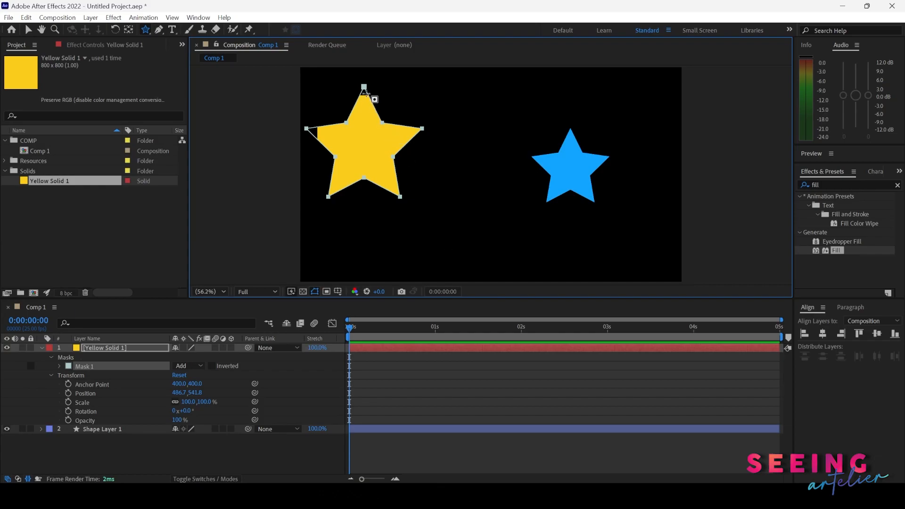
click(303, 292)
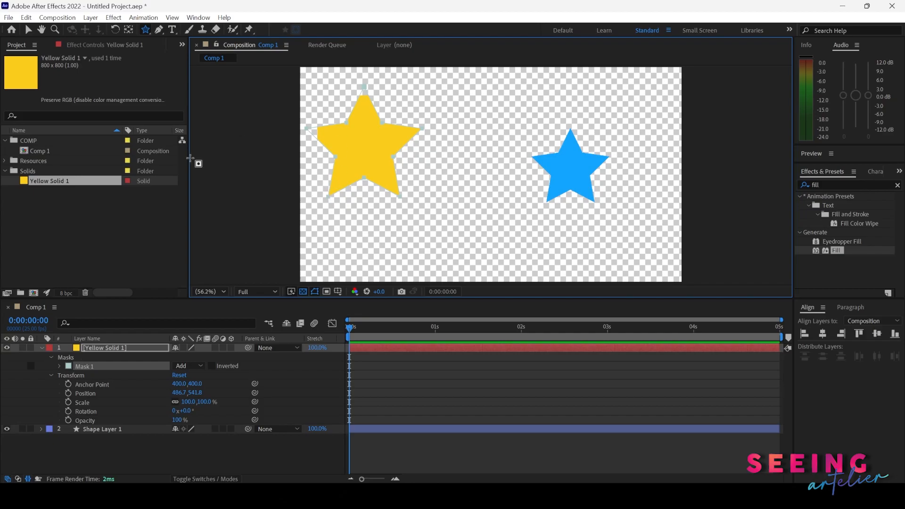
Expand the yellow solid's Mask 1 properties, collapse its Transform group, and center its anchor point in the layer content.
click(60, 367)
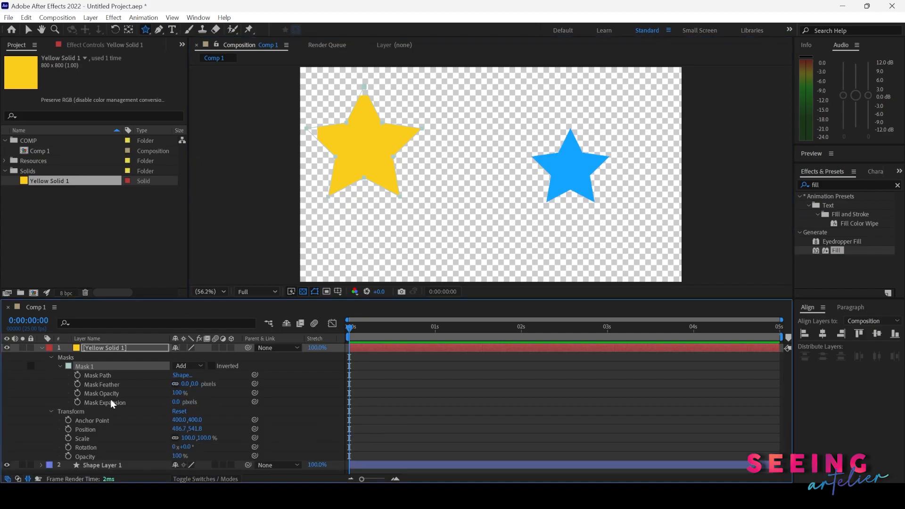
click(51, 412)
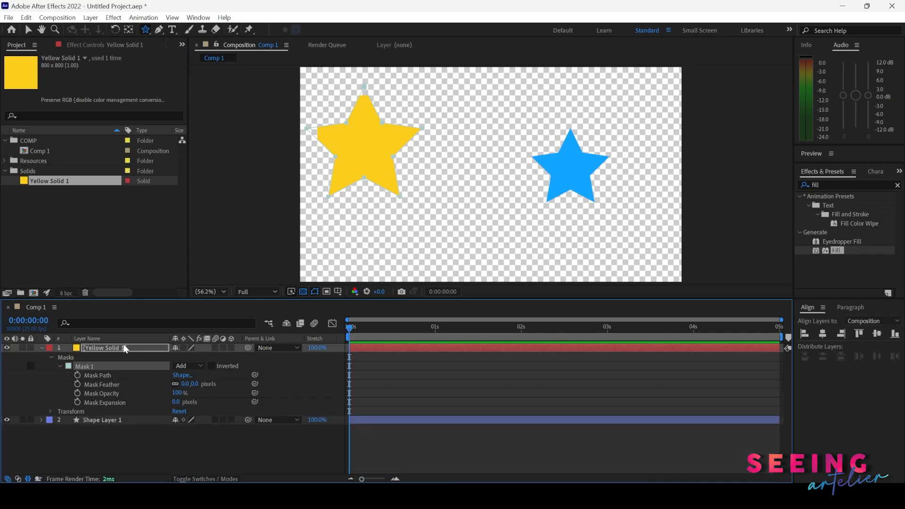
click(124, 349)
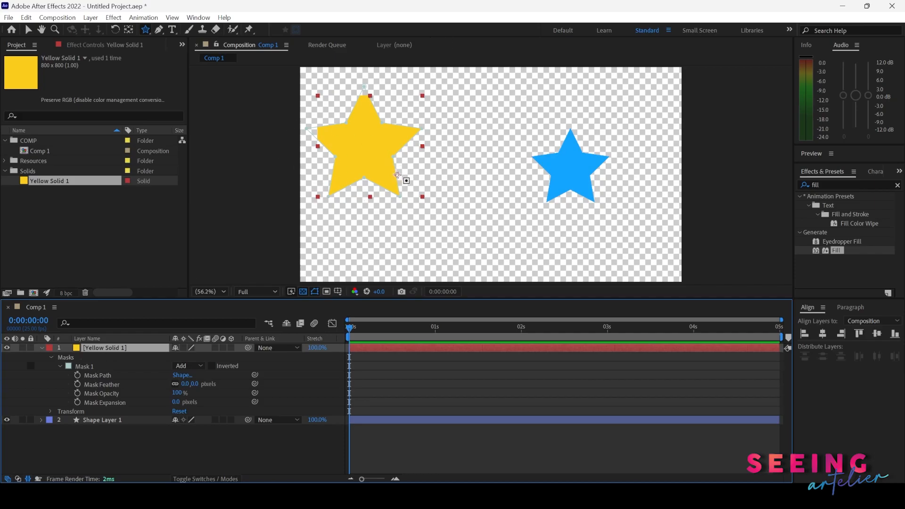
right_click(132, 352)
mouse_move(239, 87)
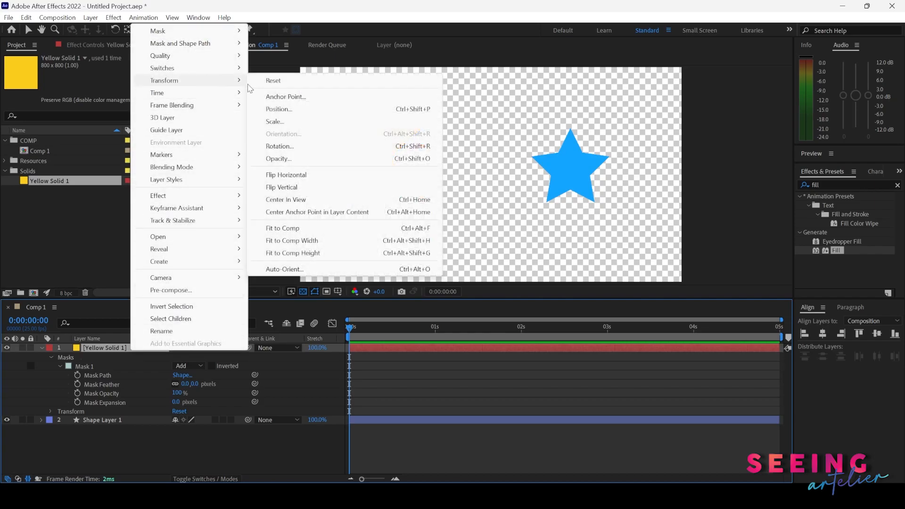
click(379, 211)
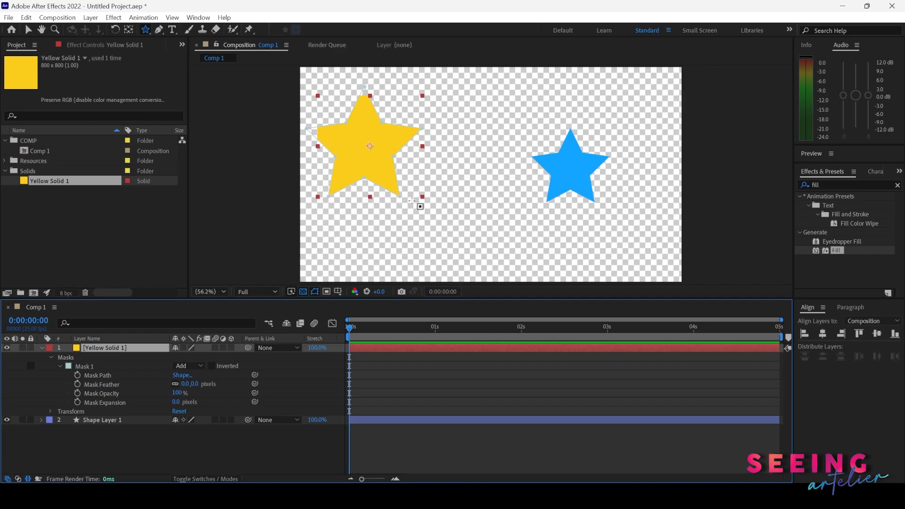
Turn off the transparency grid and move the whole star mask path down and right so it lies entirely within the yellow solid.
click(303, 292)
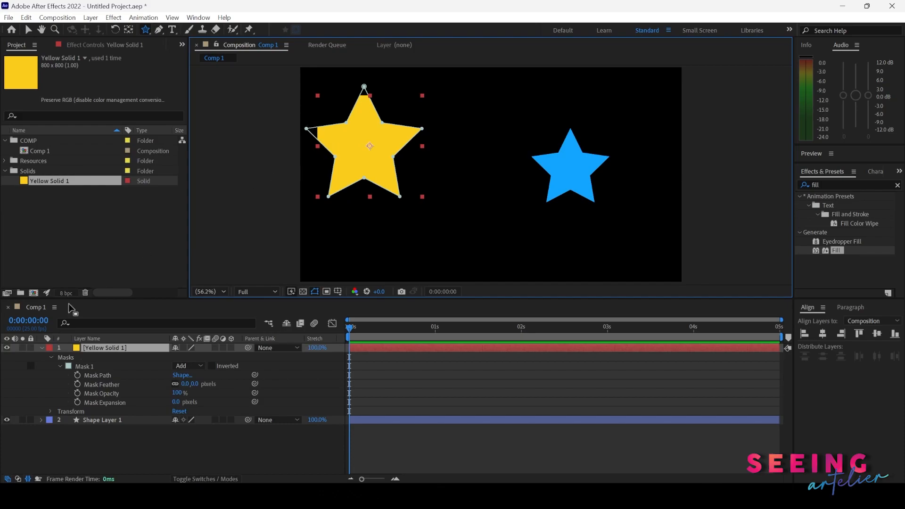
click(85, 375)
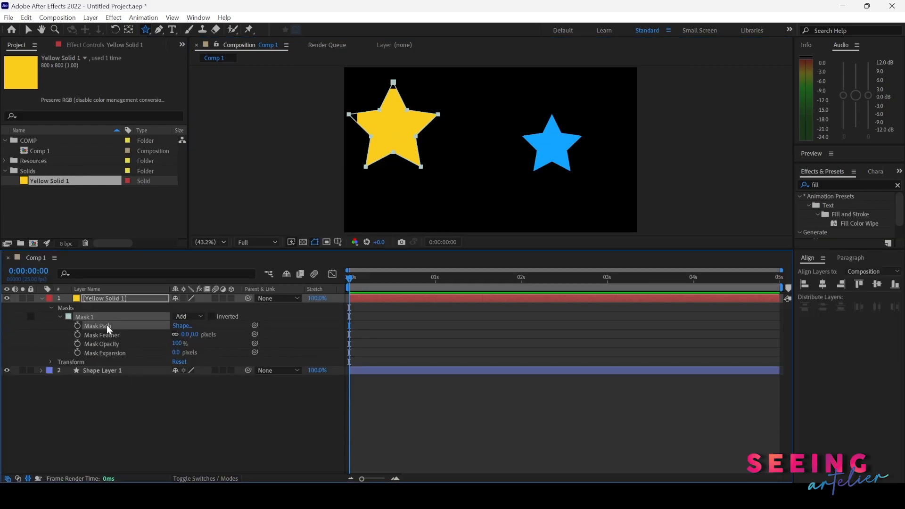
click(28, 29)
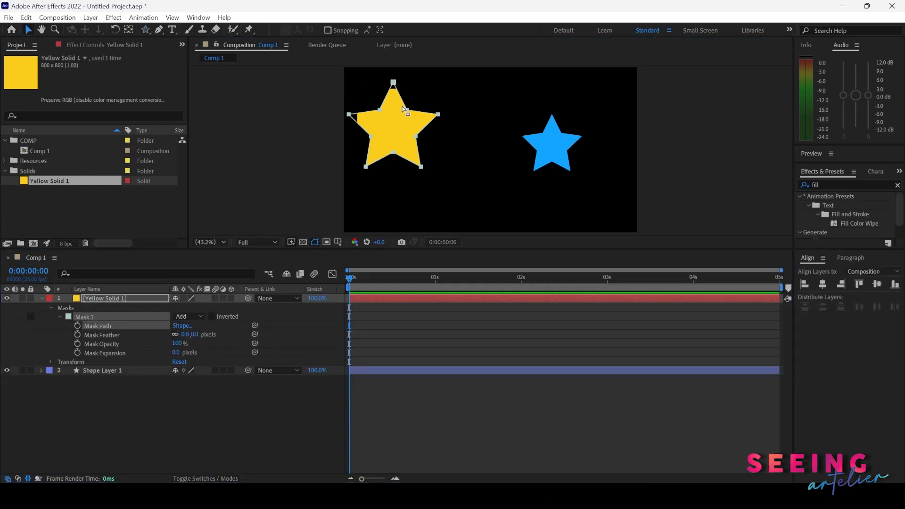
double_click(393, 83)
drag(394, 122, 416, 132)
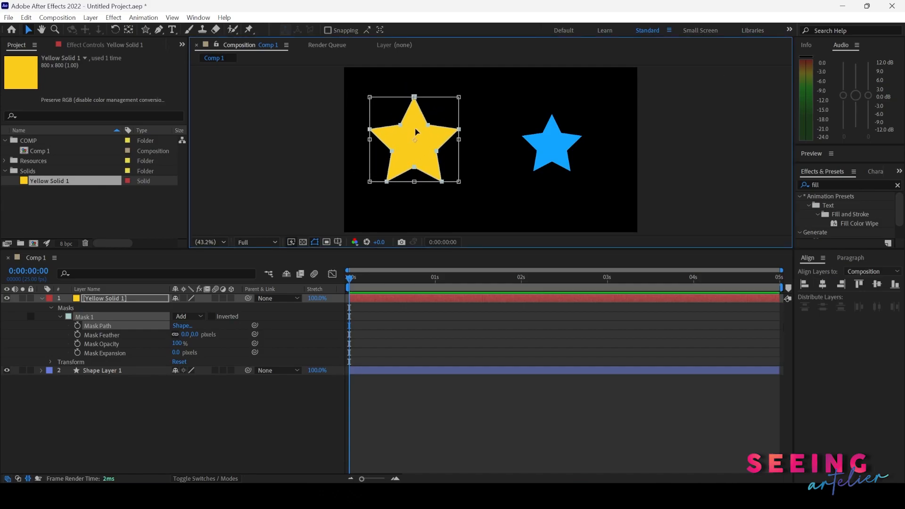
Increase Mask 1's feather to 296 pixels and inspect the softened star edges.
click(106, 335)
drag(202, 335, 278, 325)
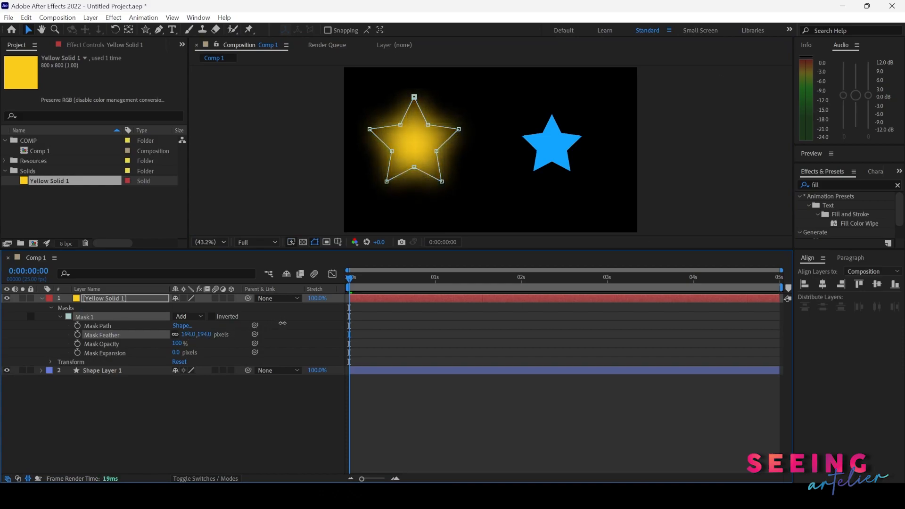
drag(216, 347, 263, 348)
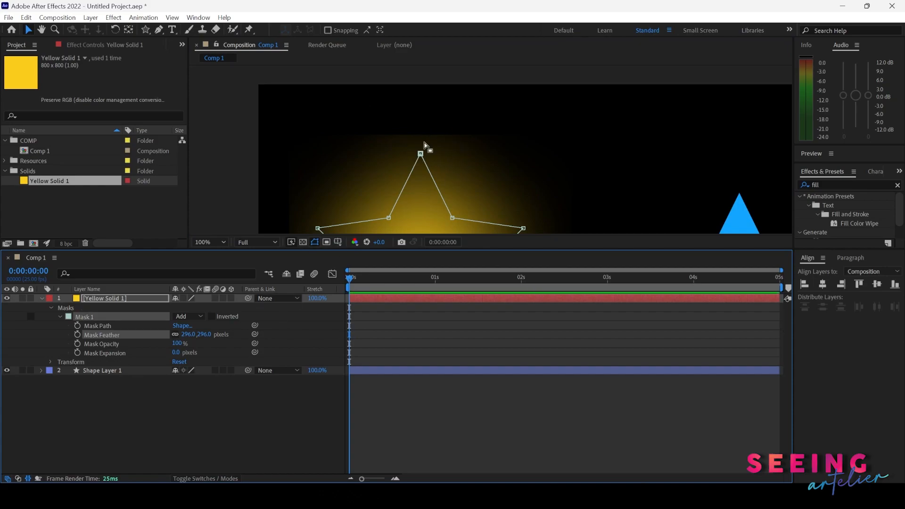
scroll(424, 146, down, 1)
key(space)
drag(486, 185, 478, 123)
key(space)
drag(449, 225, 423, 217)
Set Mask 1's expansion to 6 pixels and its feather to 0, and collapse the mask's properties.
drag(188, 335, 94, 342)
drag(179, 344, 109, 341)
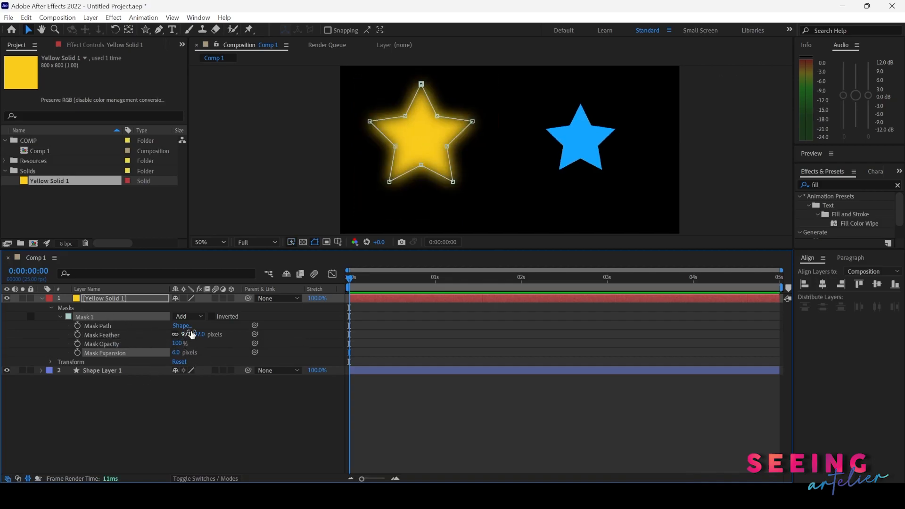
drag(192, 334, 150, 336)
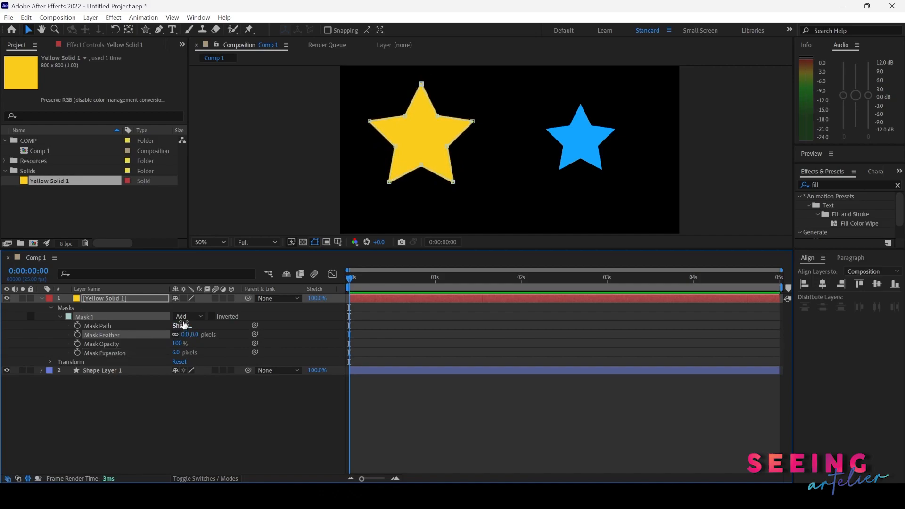
click(60, 317)
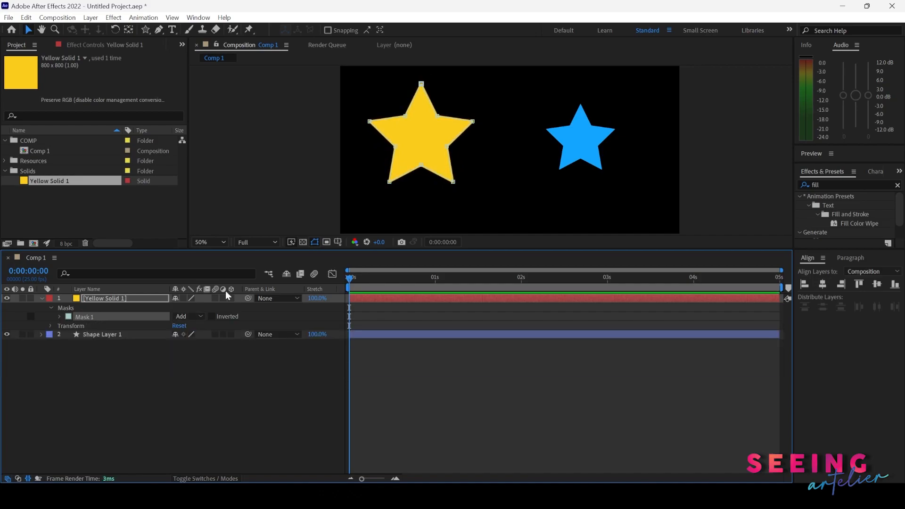
Draw a closed, curved three-point mask with the Pen tool on the yellow solid, overlapping the star's lower-right edge.
click(95, 297)
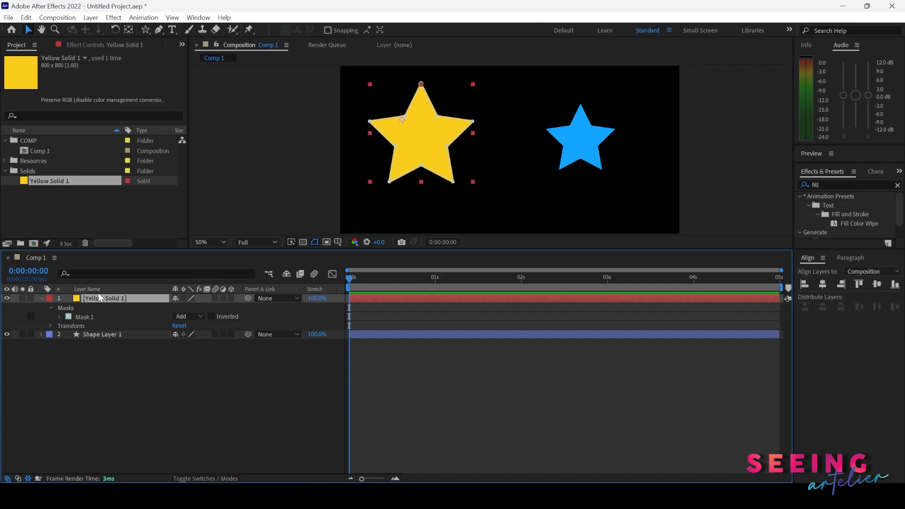
click(159, 31)
mouse_move(434, 139)
mouse_down()
mouse_move(427, 152)
mouse_move(480, 159)
mouse_move(494, 144)
mouse_up()
click(435, 139)
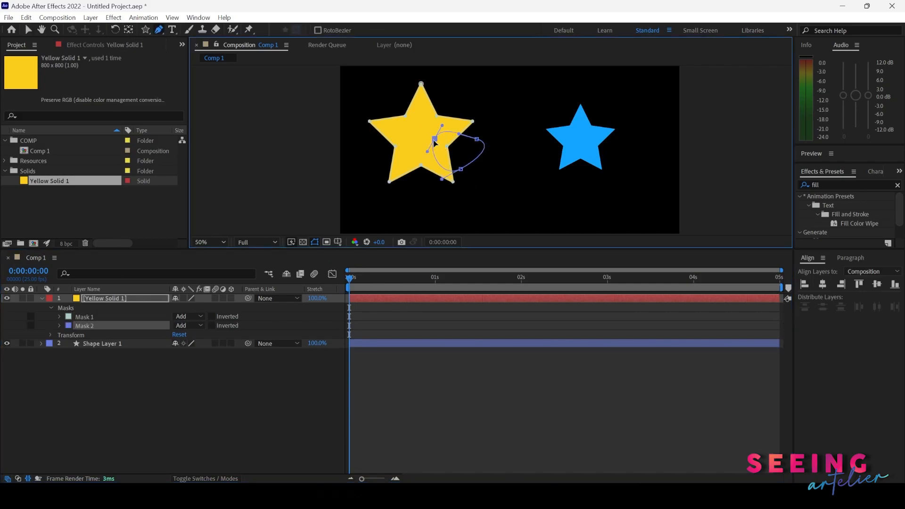
click(425, 362)
click(94, 326)
click(114, 296)
click(92, 317)
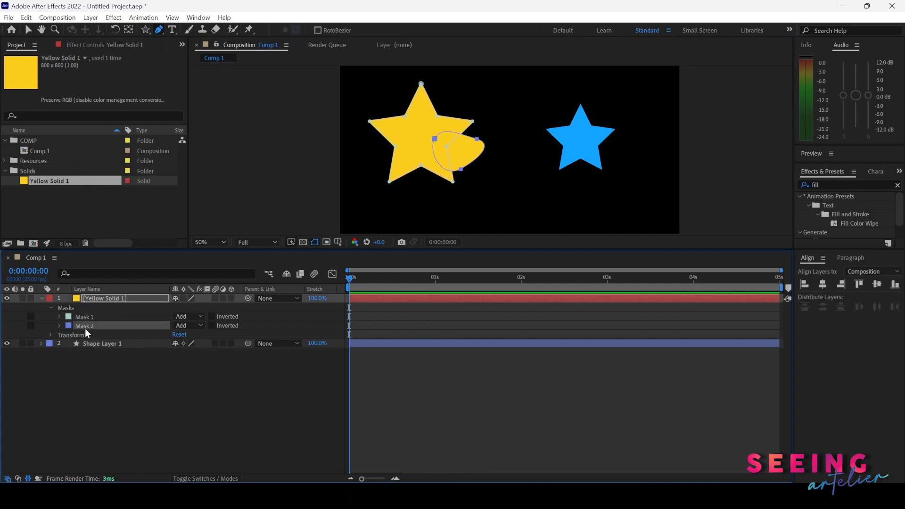
Try the Subtract, Intersect and Difference modes on Mask 2 of the yellow solid.
click(181, 316)
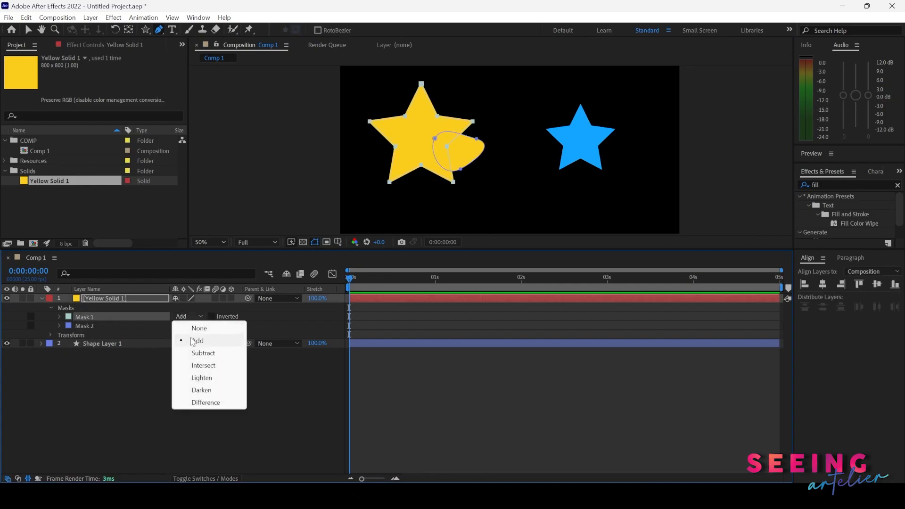
click(97, 325)
click(182, 325)
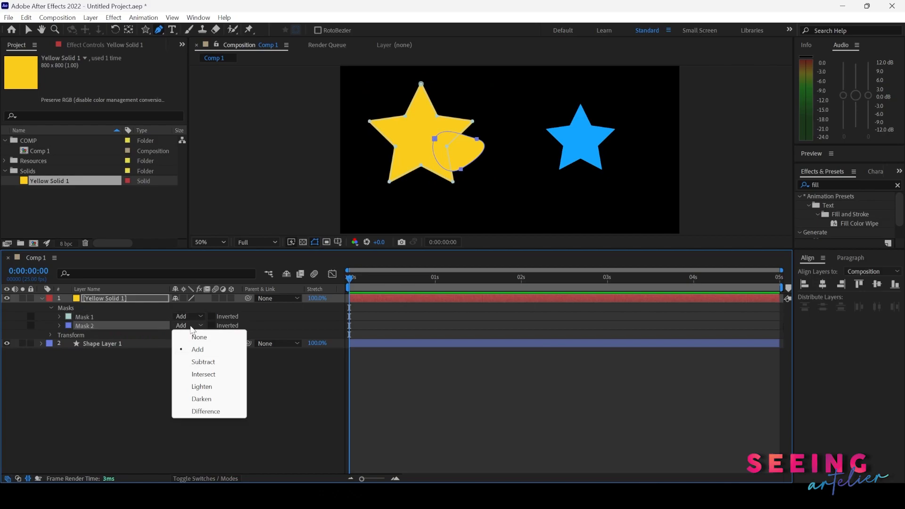
click(203, 361)
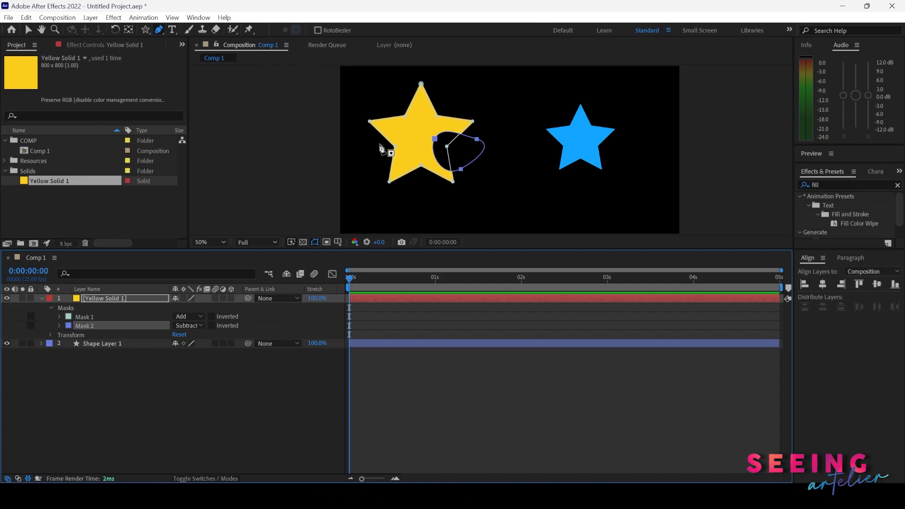
click(191, 325)
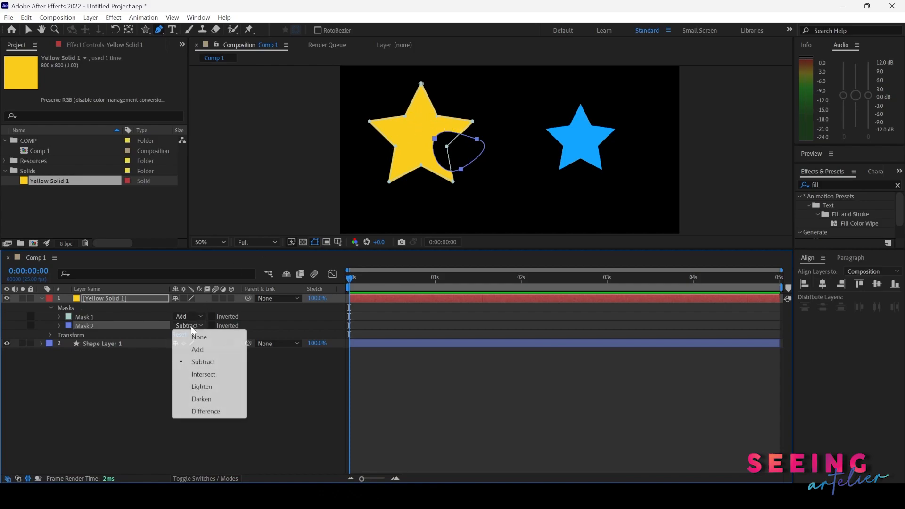
click(204, 374)
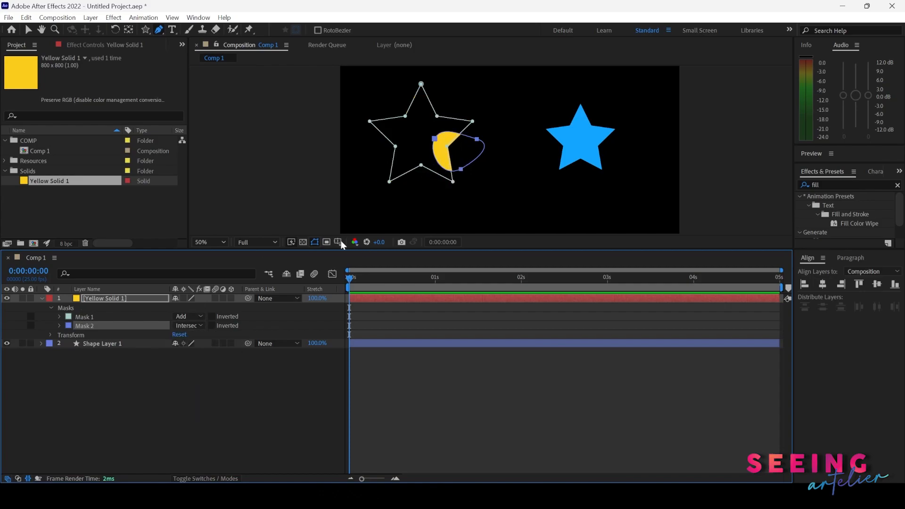
click(199, 326)
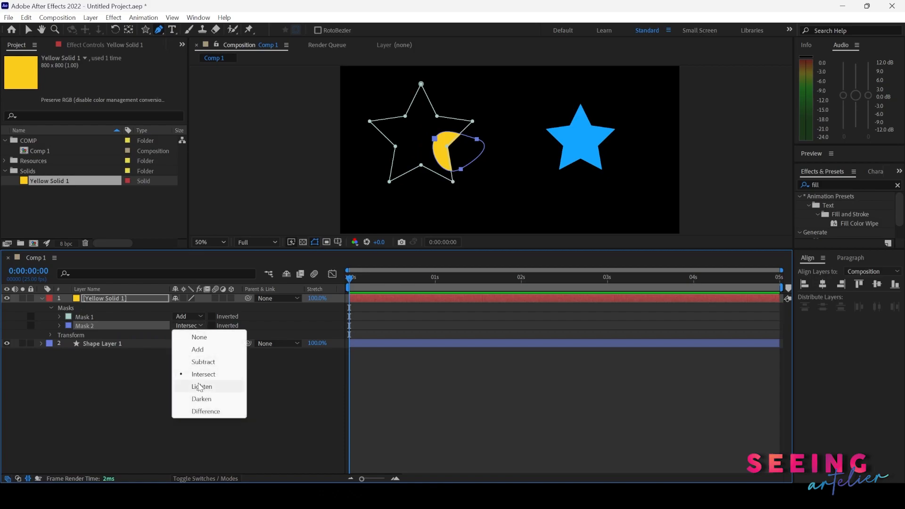
click(206, 411)
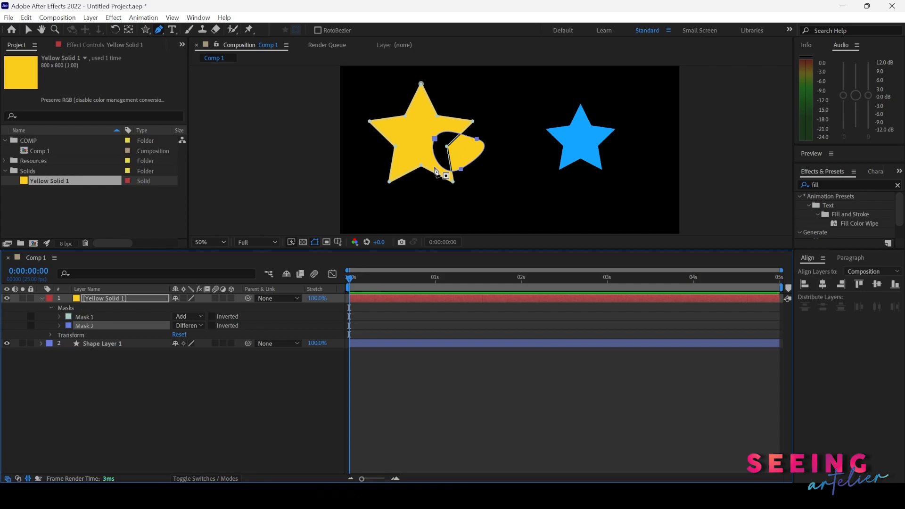
Set the mode of both Mask 2 and Mask 1 to None.
click(187, 326)
click(194, 337)
click(189, 315)
click(197, 330)
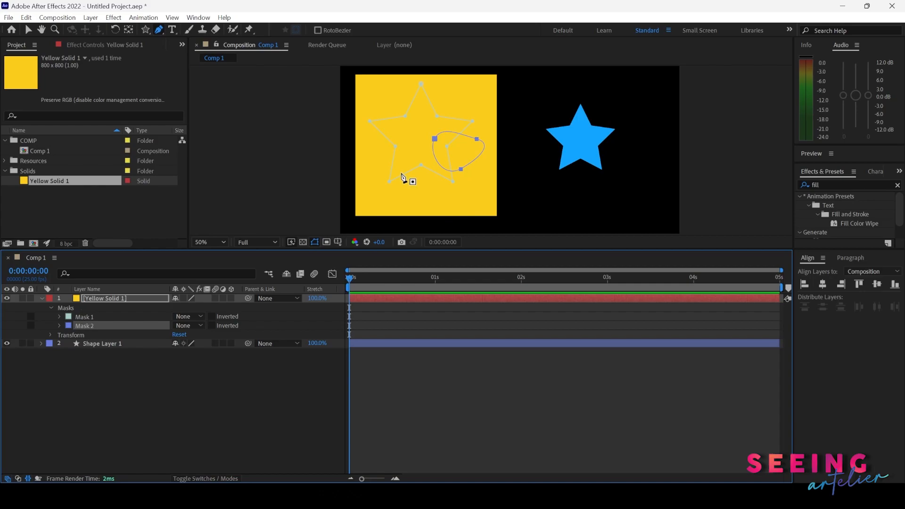
Reveal all mask properties of the yellow solid and set Mask 1's mode to Add.
click(41, 298)
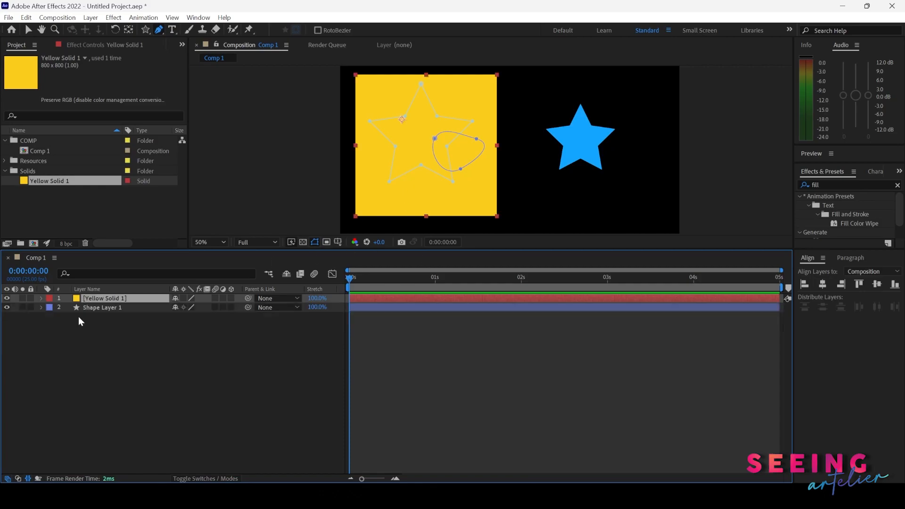
key(m)
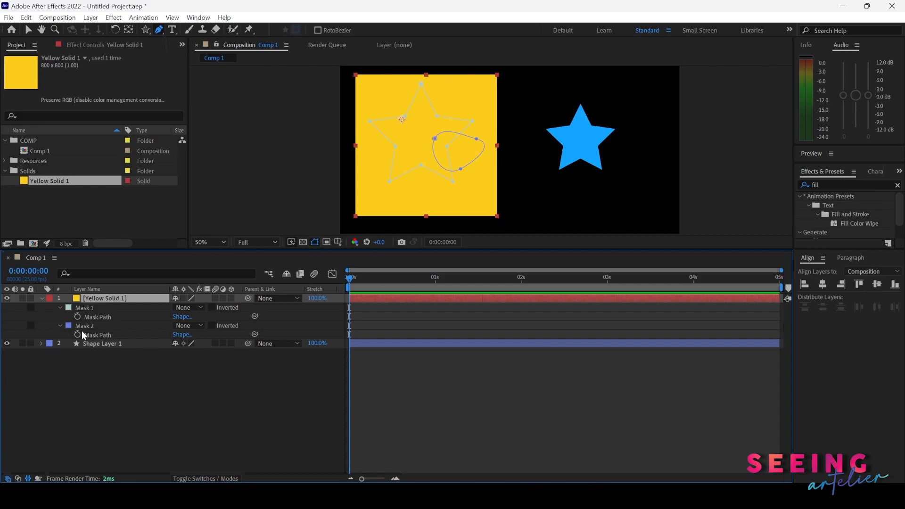
key(m)
key(m)
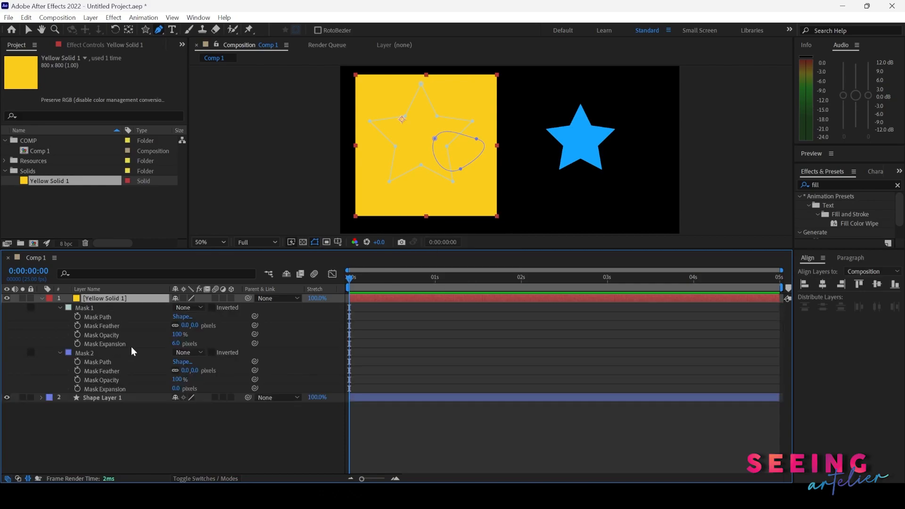
click(187, 307)
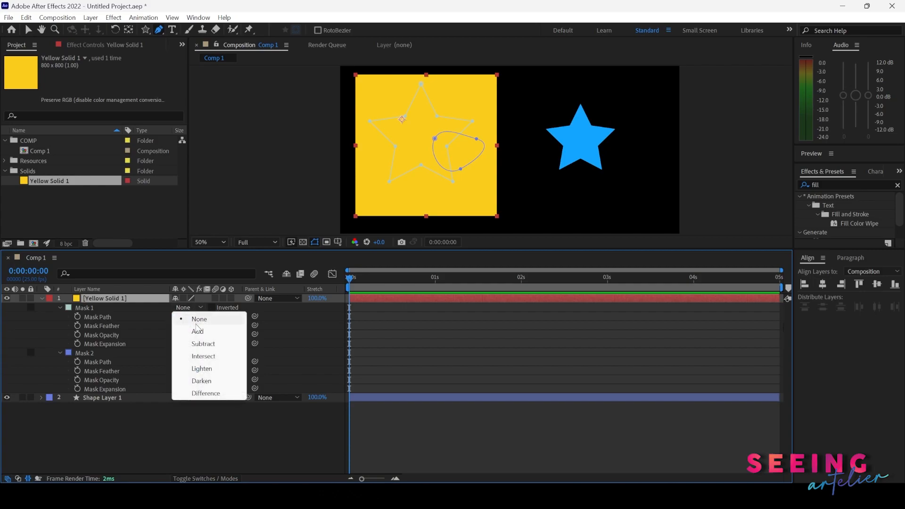
click(198, 332)
Move the yellow solid's anchor point to the middle of the star, at about 369, 333, with the Pan Behind tool.
key(s)
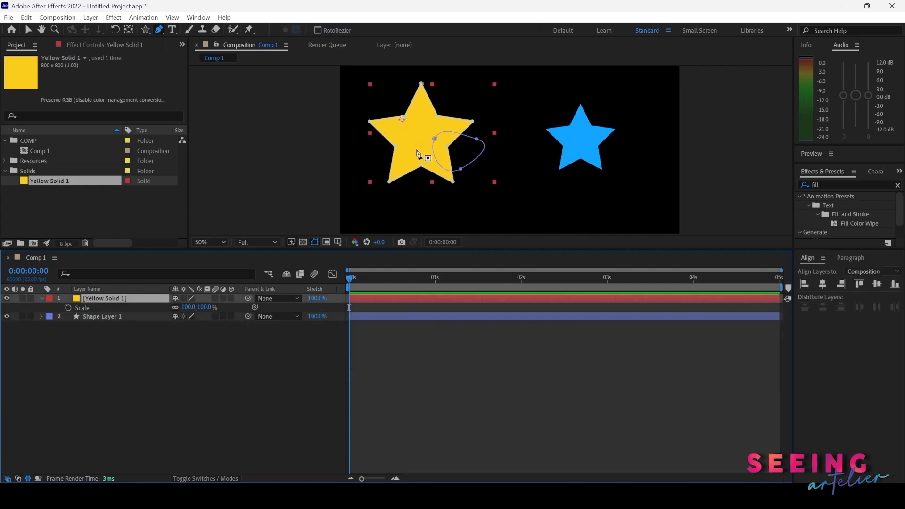
click(128, 31)
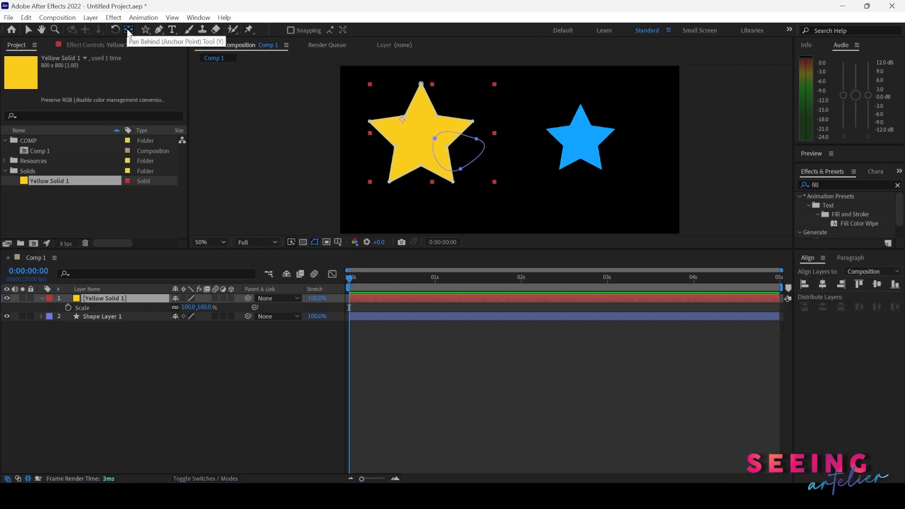
drag(401, 126, 430, 142)
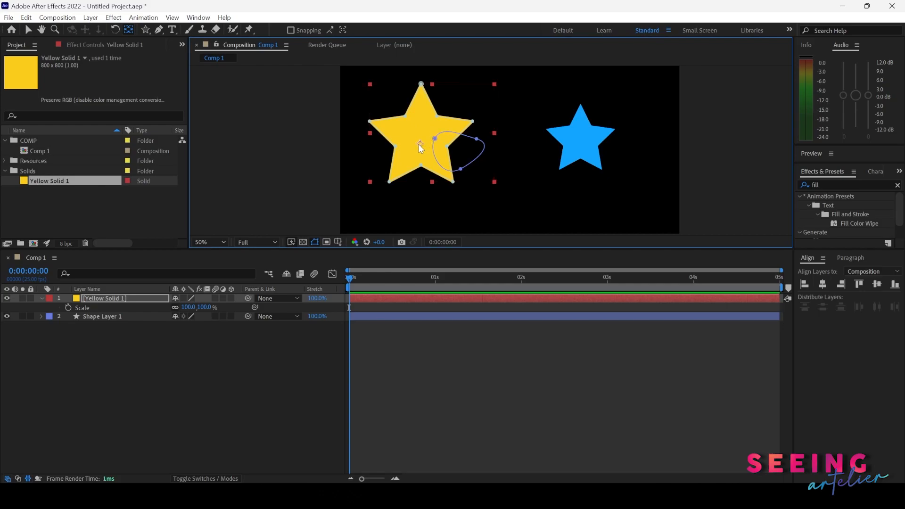
drag(420, 141, 419, 136)
Delete Mask 2 from the yellow solid and fine-tune the anchor point on the star's center to about 371, 330.
click(41, 299)
click(42, 299)
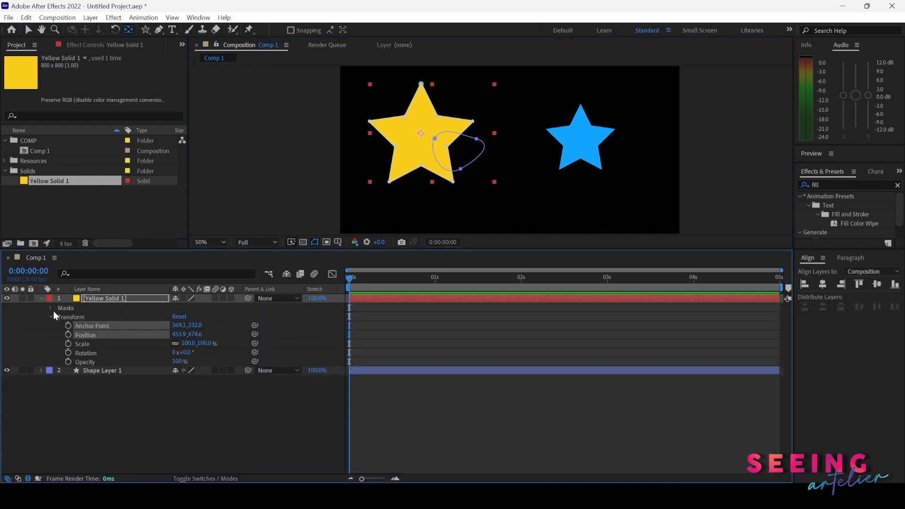
click(50, 308)
click(81, 326)
key(Delete)
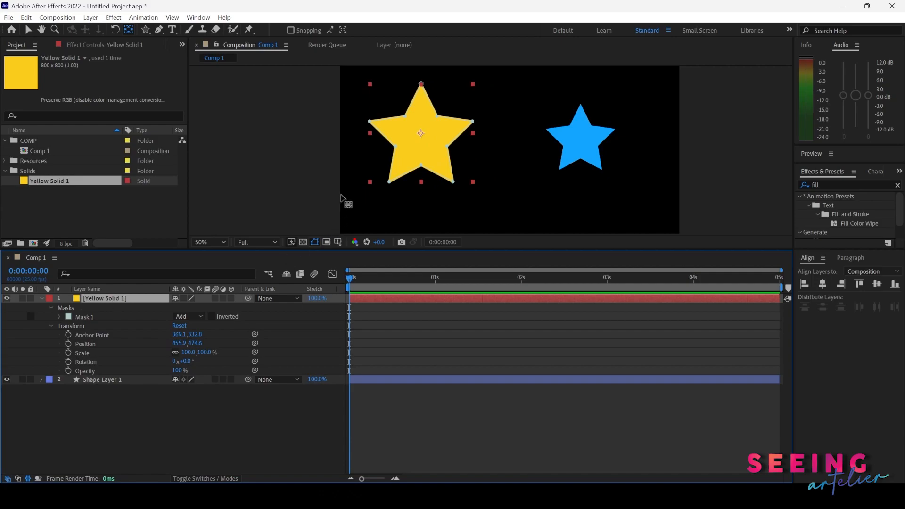
drag(421, 134, 421, 133)
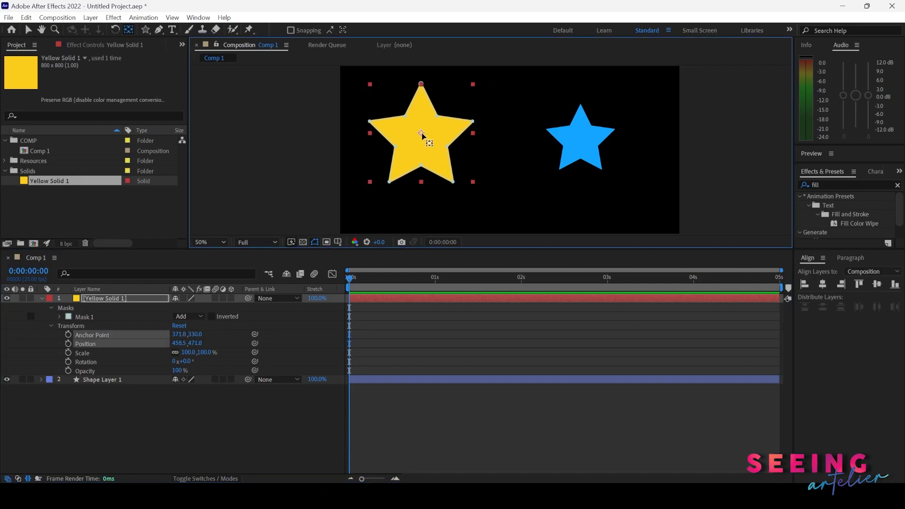
Scale Yellow Solid 1 up to 712% and move it up and left until the blue star is uncovered.
click(42, 299)
click(98, 299)
key(s)
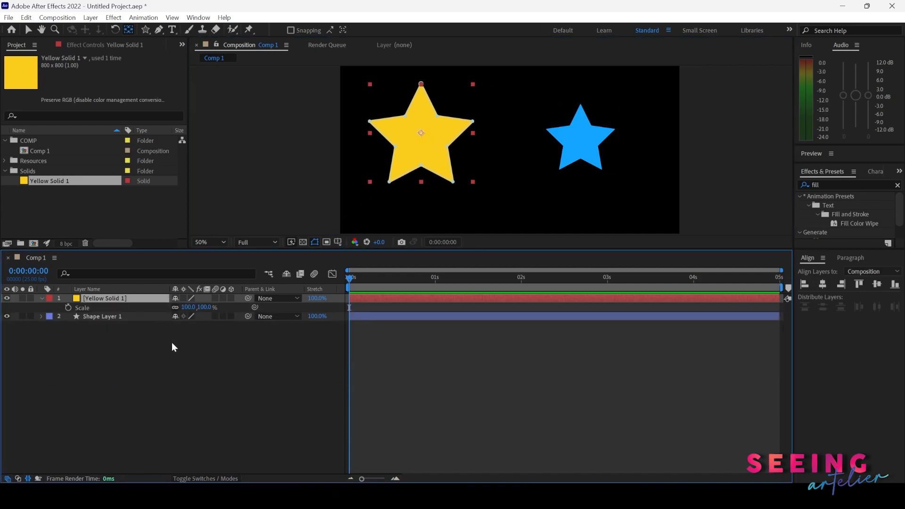
drag(189, 308, 485, 297)
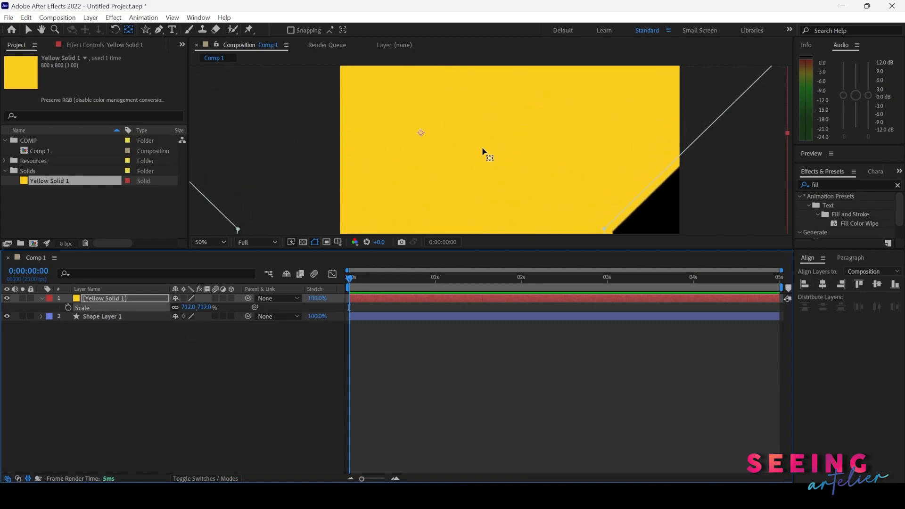
click(28, 30)
drag(552, 154, 418, 72)
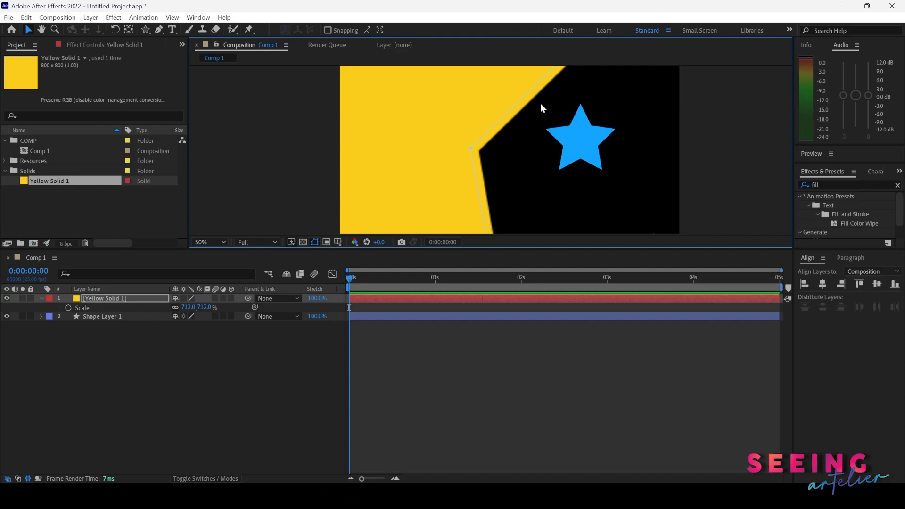
Scale Shape Layer 1 up to 872%, move it right and slightly up, and collapse both layers' properties.
click(130, 317)
key(s)
drag(183, 325, 540, 265)
drag(537, 174, 655, 139)
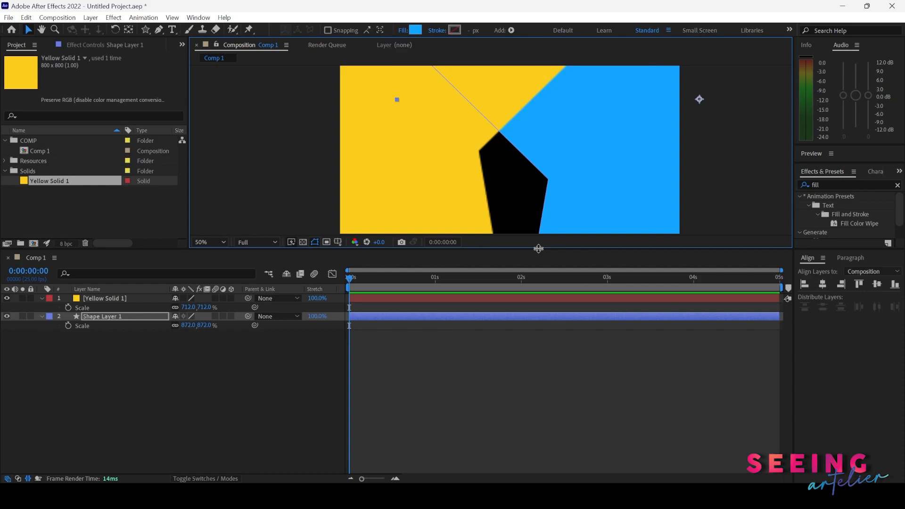
click(43, 297)
click(42, 307)
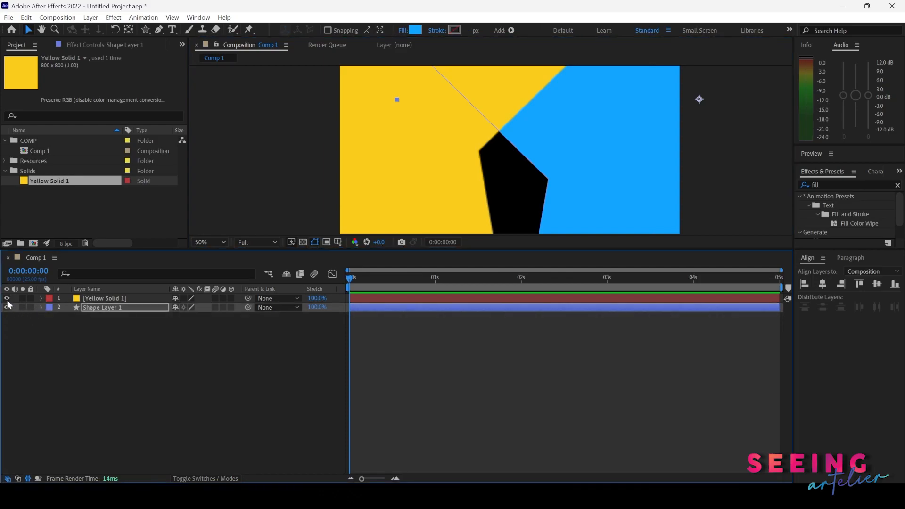
Hide both Yellow Solid 1 and Shape Layer 1 in the composition and clear the layer selection.
drag(7, 307, 7, 297)
click(108, 298)
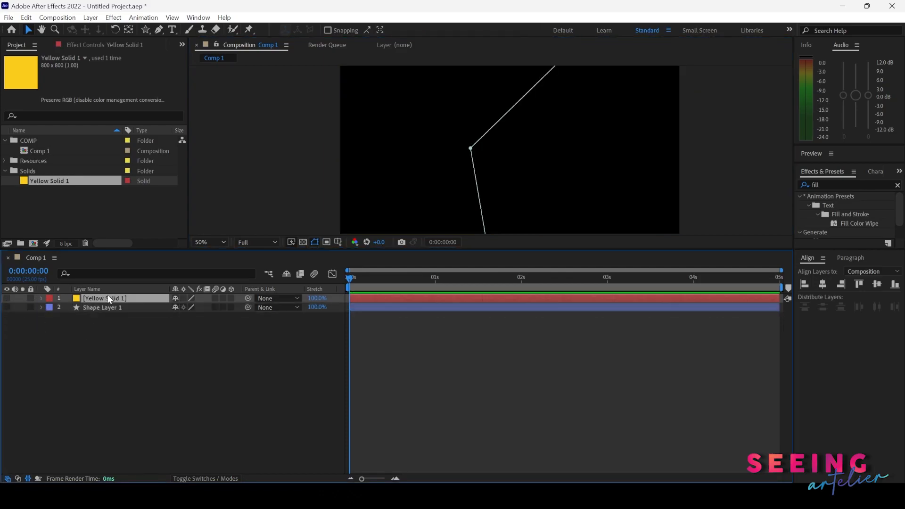
click(92, 366)
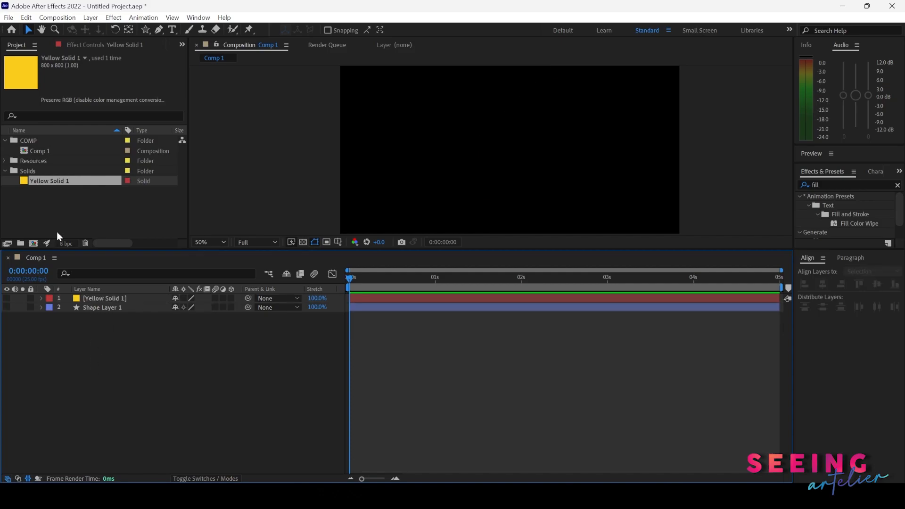
Add ABC.jpeg from the Resources folder beneath the existing layers and set its scale to 59%.
click(4, 162)
drag(33, 167, 93, 356)
key(comma)
key(s)
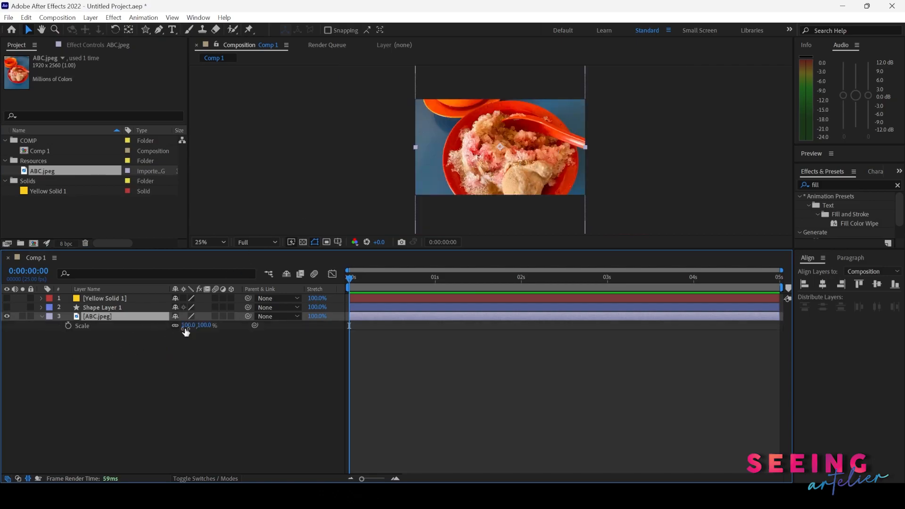
drag(187, 325, 160, 327)
Enlarge the composition view and trace the red bowl's rim on ABC.jpeg with the Pen tool, starting where the spoon handle crosses it.
scroll(471, 179, up, 2)
drag(529, 172, 459, 152)
drag(401, 249, 402, 315)
scroll(461, 179, up, 2)
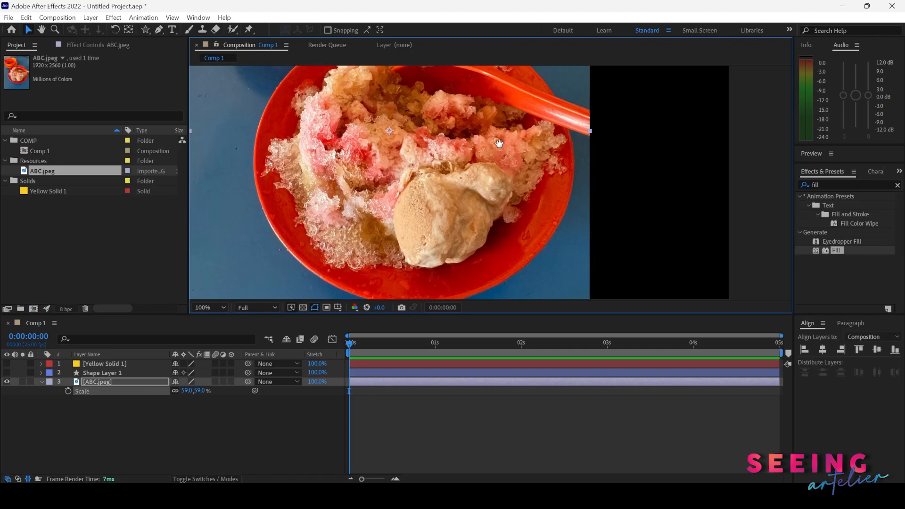
drag(502, 146, 551, 233)
drag(513, 199, 470, 199)
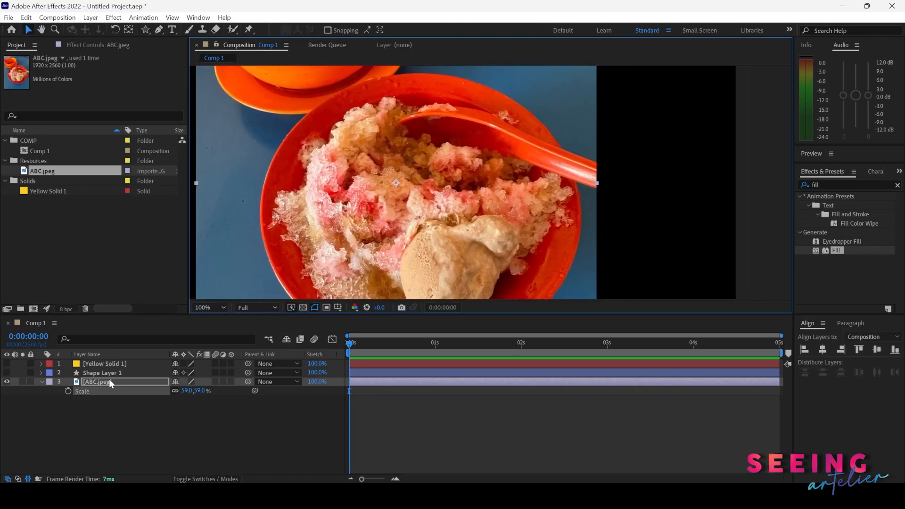
click(159, 30)
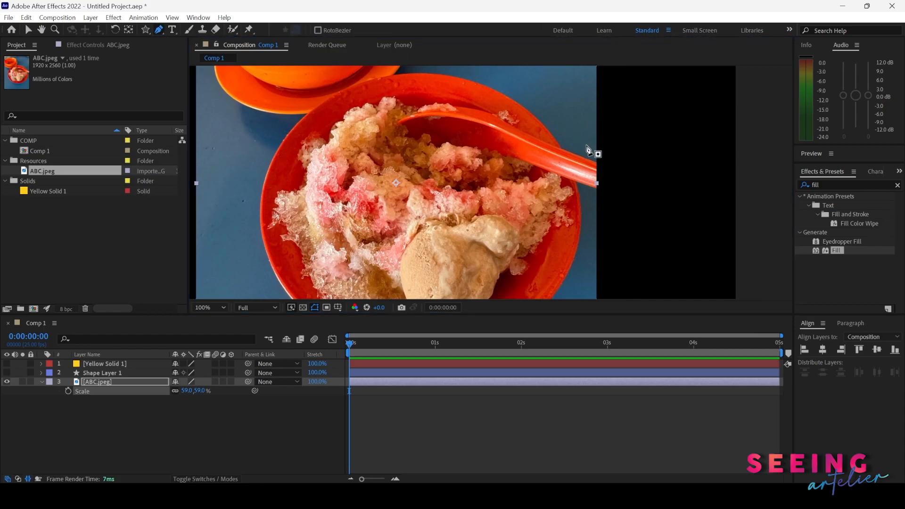
drag(561, 149, 533, 101)
drag(388, 76, 319, 93)
drag(261, 239, 280, 244)
drag(426, 282, 485, 278)
drag(574, 107, 596, 266)
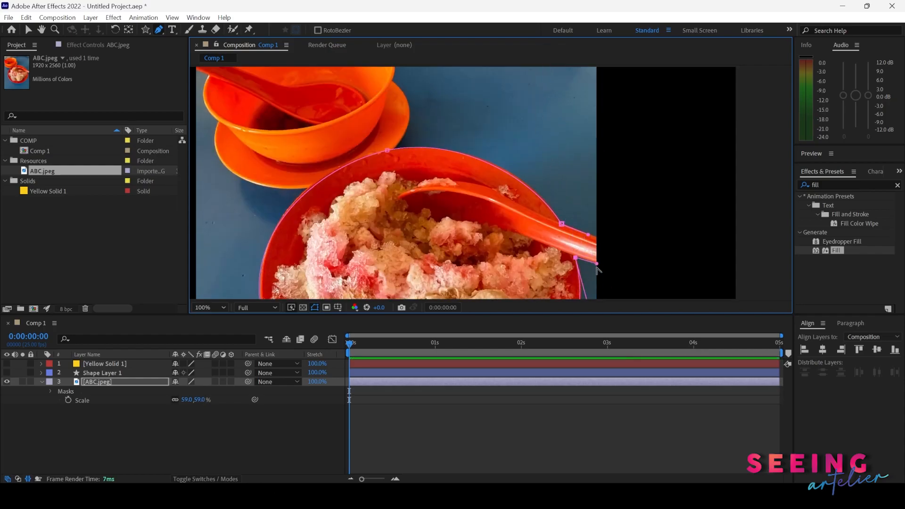
Continue the mask around the end of the spoon handle at the photo's edge and close the path at its starting point.
scroll(596, 270, up, 1)
scroll(511, 200, up, 1)
click(458, 142)
drag(474, 104, 503, 221)
click(488, 142)
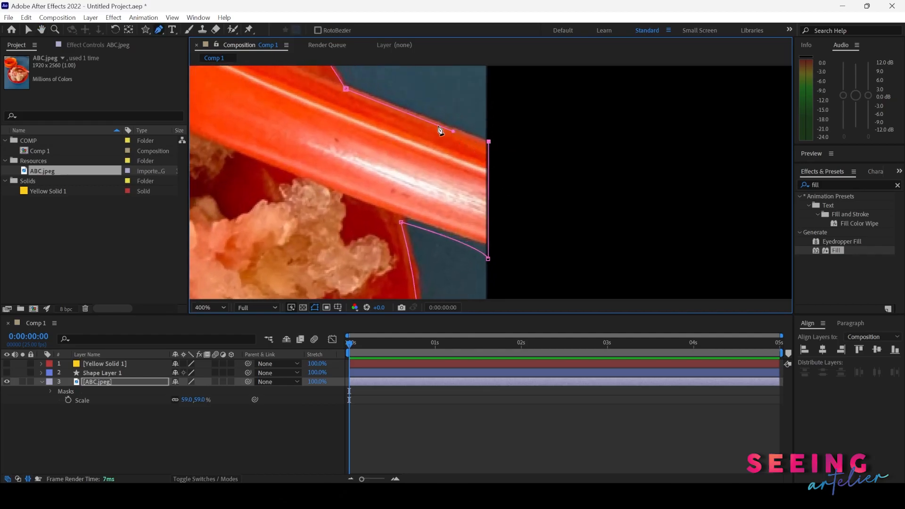
click(346, 90)
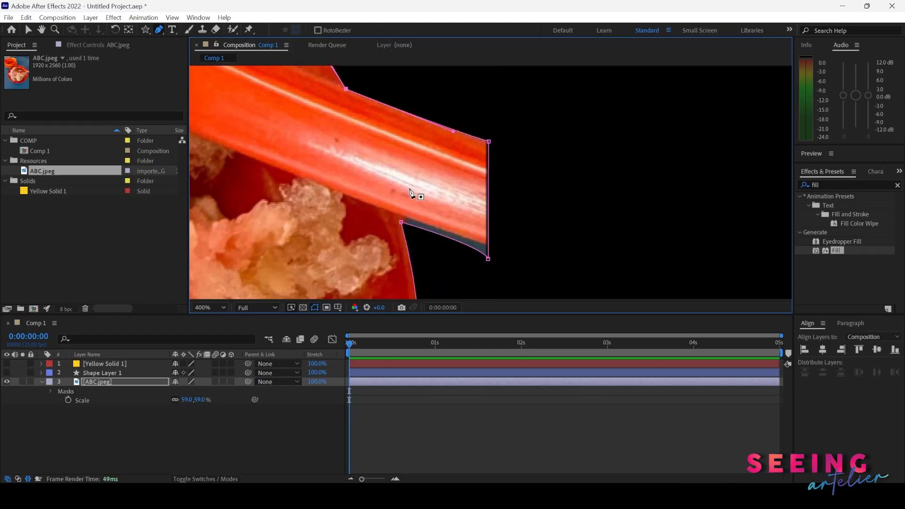
Check the masked bowl cut-out against the transparency grid, leaving the grid off.
scroll(411, 191, down, 1)
scroll(411, 191, down, 4)
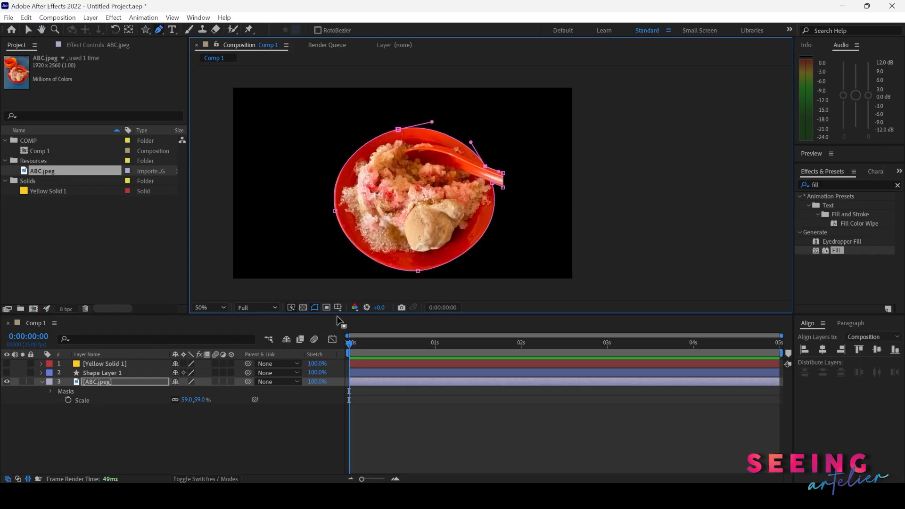
click(303, 308)
click(303, 308)
Expand Mask 1 on the ABC.jpeg layer to show its properties and set its mask mode to None.
click(49, 390)
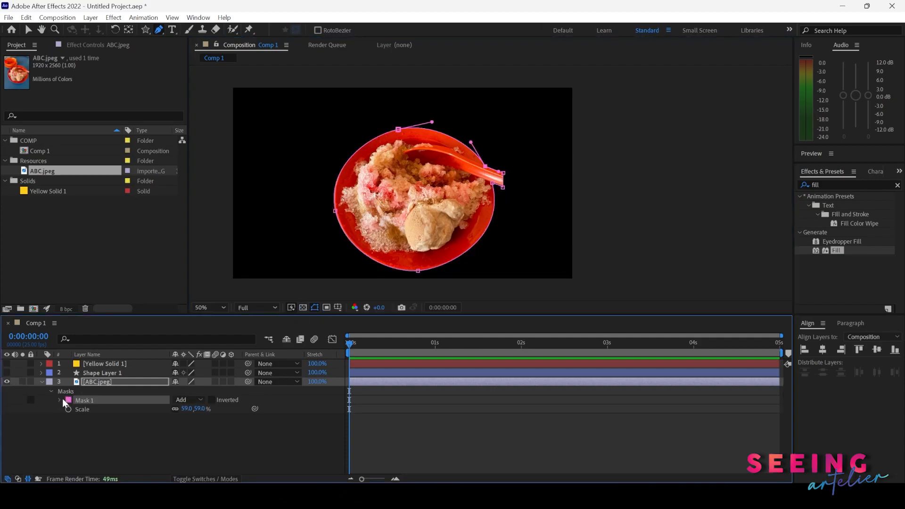
click(60, 399)
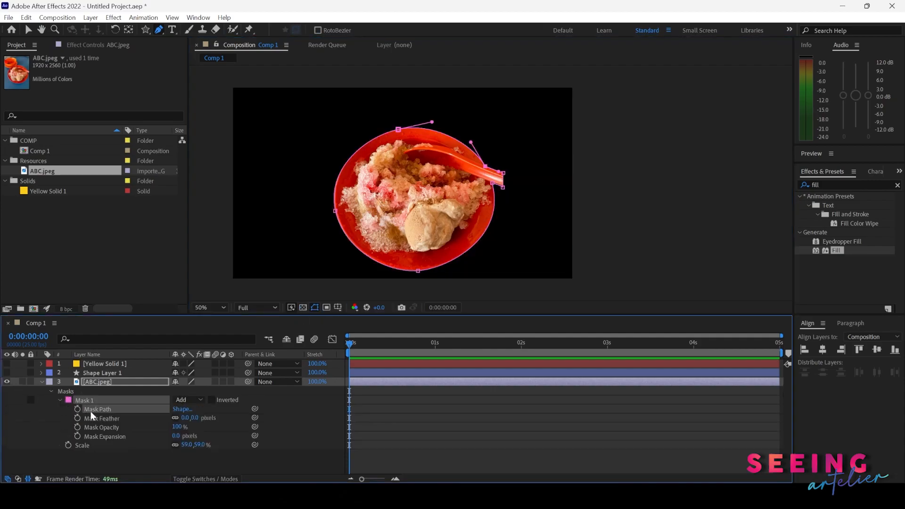
click(195, 400)
click(202, 315)
Select the mask vertex at the top of the bowl's rim and change Mask 1's outline color to light yellow.
click(28, 29)
click(398, 130)
scroll(354, 184, up, 1)
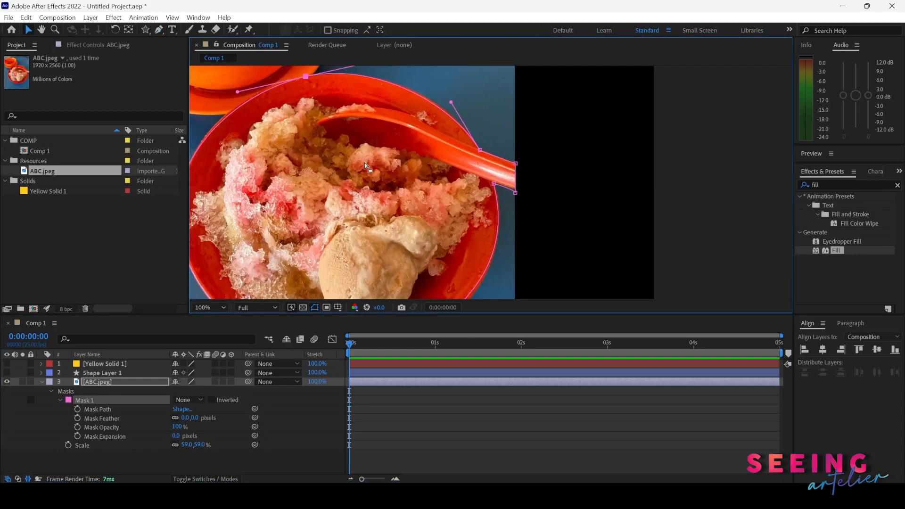
drag(322, 109, 400, 138)
click(68, 400)
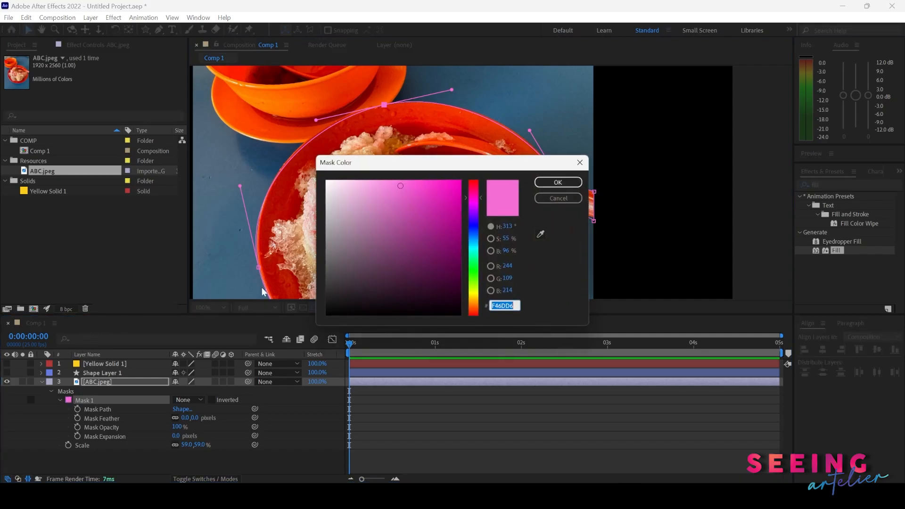
click(469, 298)
drag(469, 301, 469, 297)
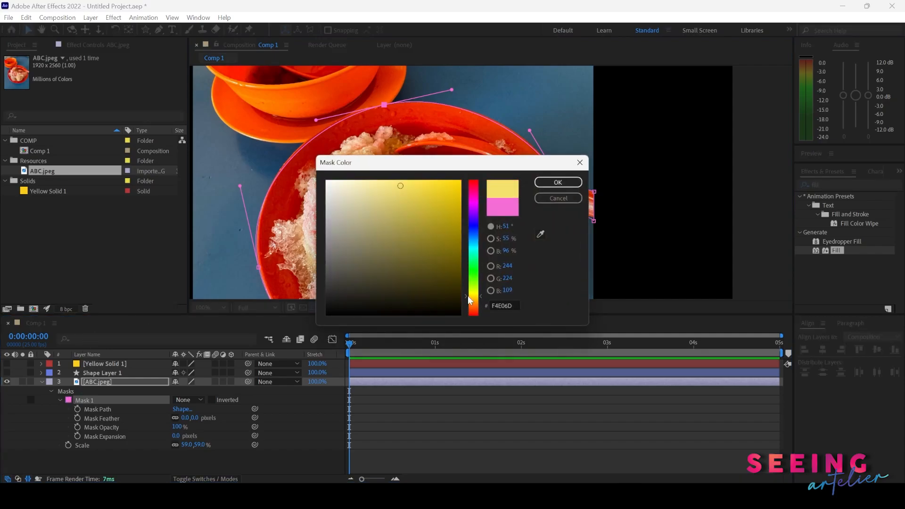
click(560, 185)
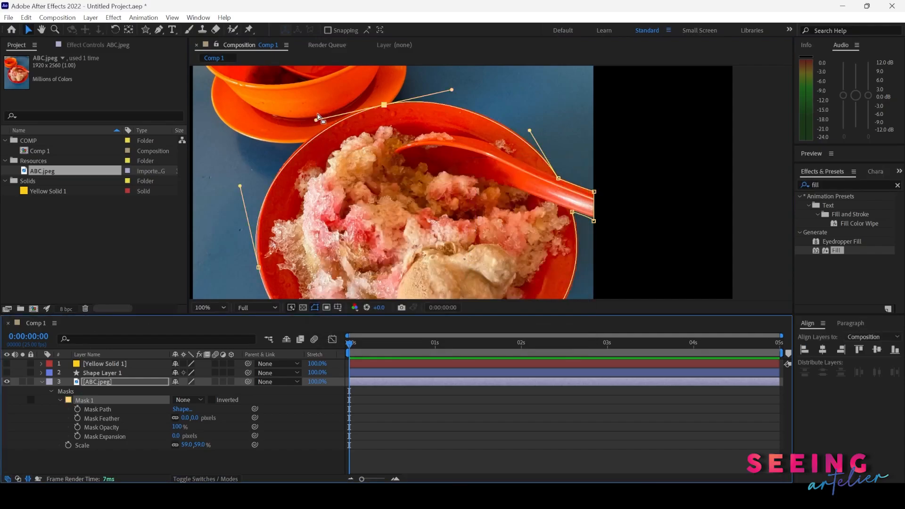
Refine Mask 1's path along the bowl's rim and straighten its segment along the lower edge of the spoon handle.
drag(251, 206, 262, 115)
drag(301, 216, 291, 136)
click(268, 115)
drag(285, 201, 281, 189)
click(436, 233)
drag(499, 229, 504, 235)
scroll(536, 222, up, 4)
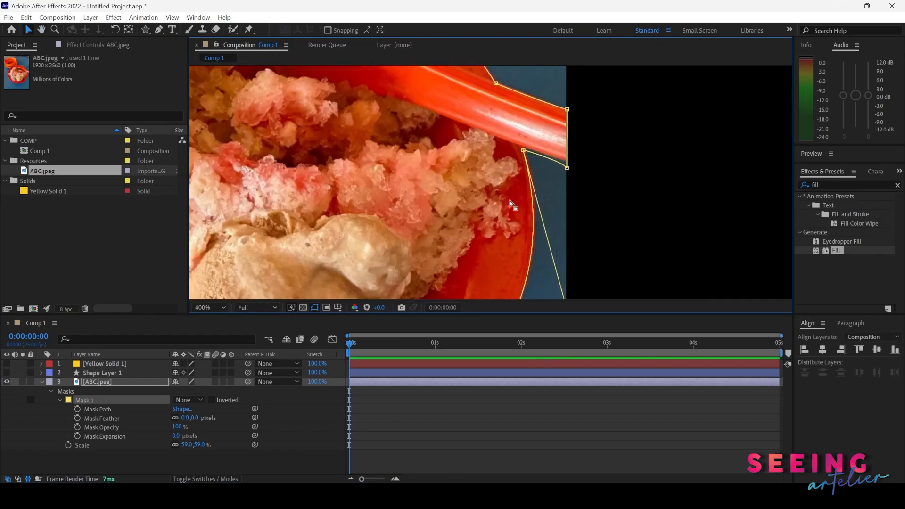
scroll(535, 221, down, 6)
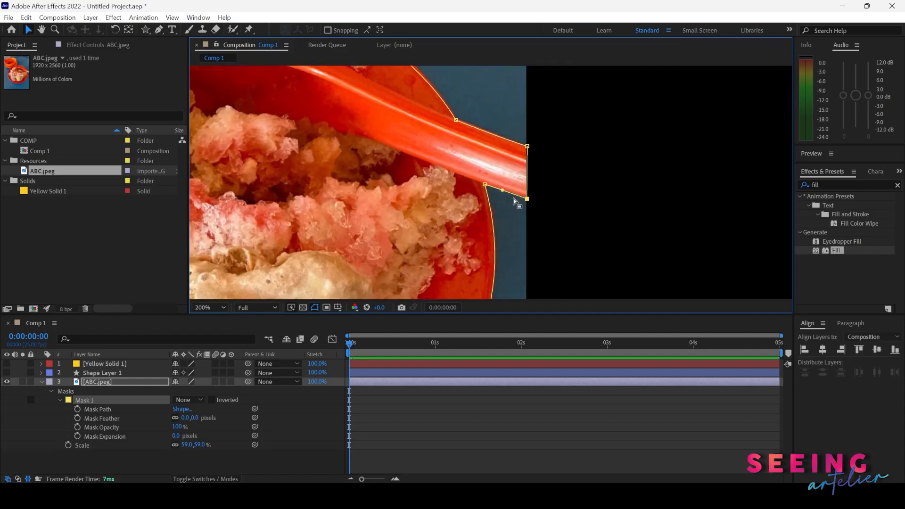
Set Mask 1's mode back to Add and move the current time to 0:00:00:24.
click(186, 399)
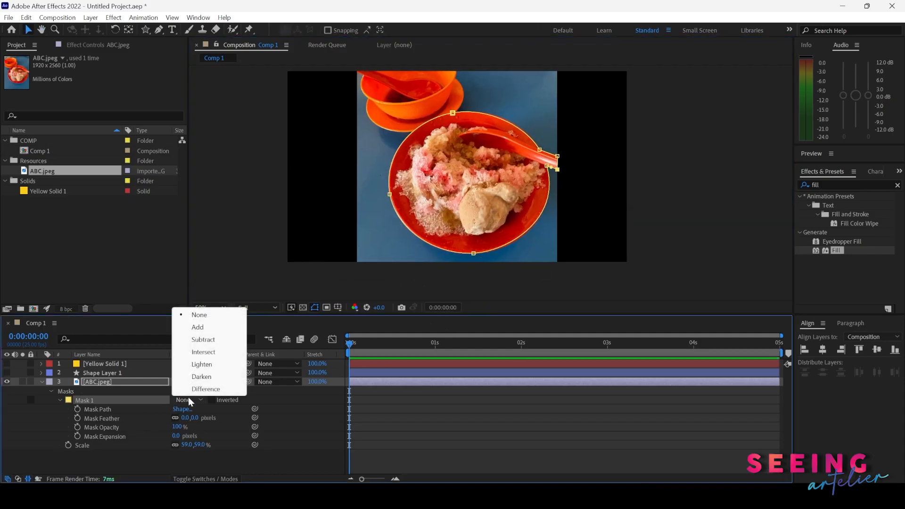
click(200, 328)
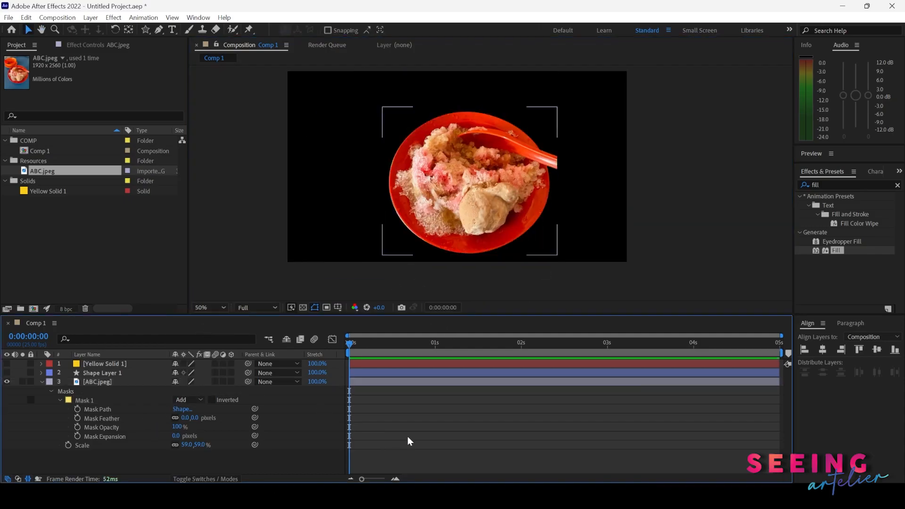
drag(351, 339, 432, 368)
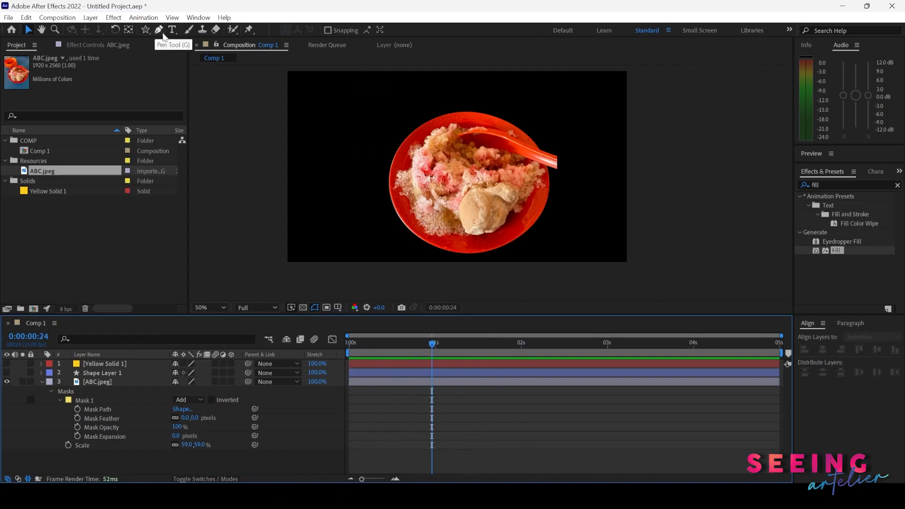